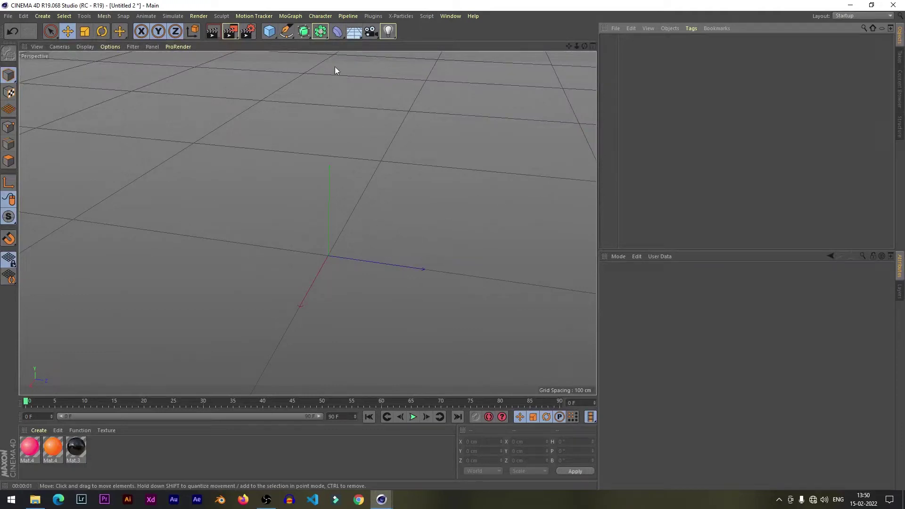
Add a Floor and a Sphere, and raise the sphere above the floor
{"action": "left_click", "coordinate": [354, 32]}
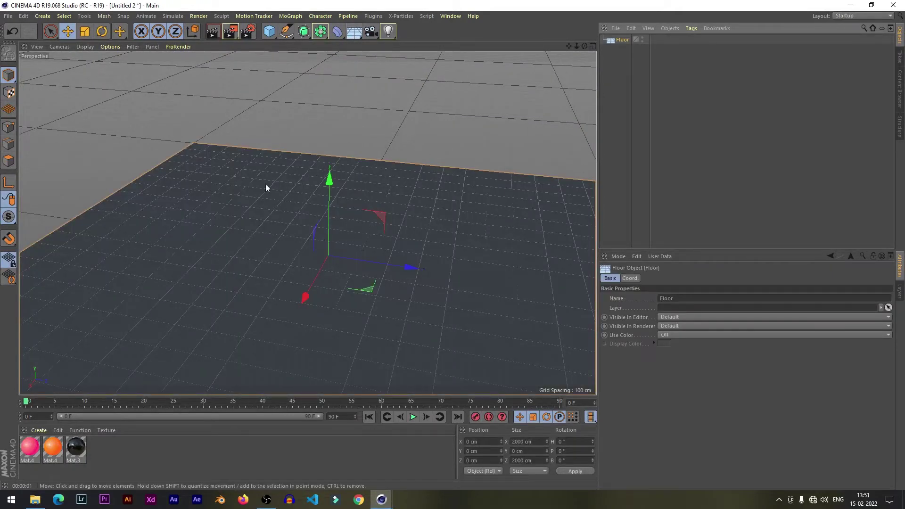
{"action": "left_click_drag", "start_coordinate": [274, 35], "coordinate": [443, 62]}
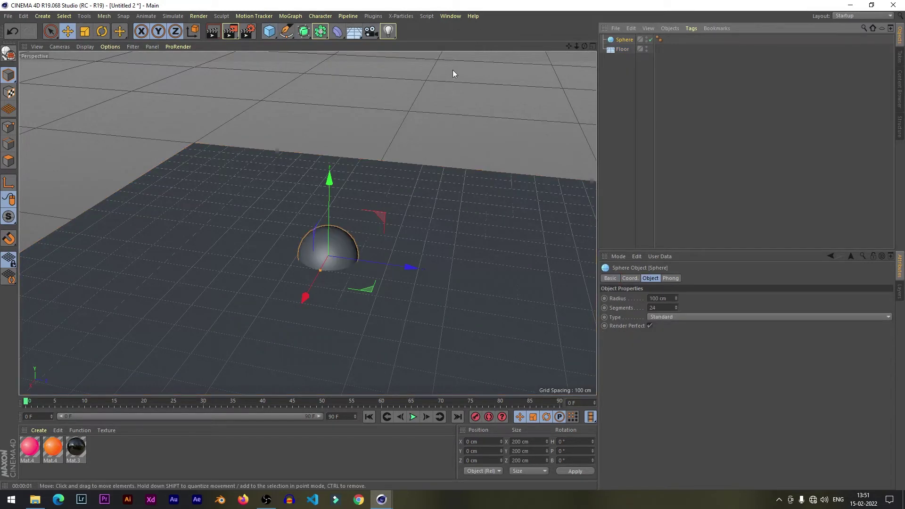
{"action": "left_click_drag", "start_coordinate": [576, 46], "coordinate": [578, 45]}
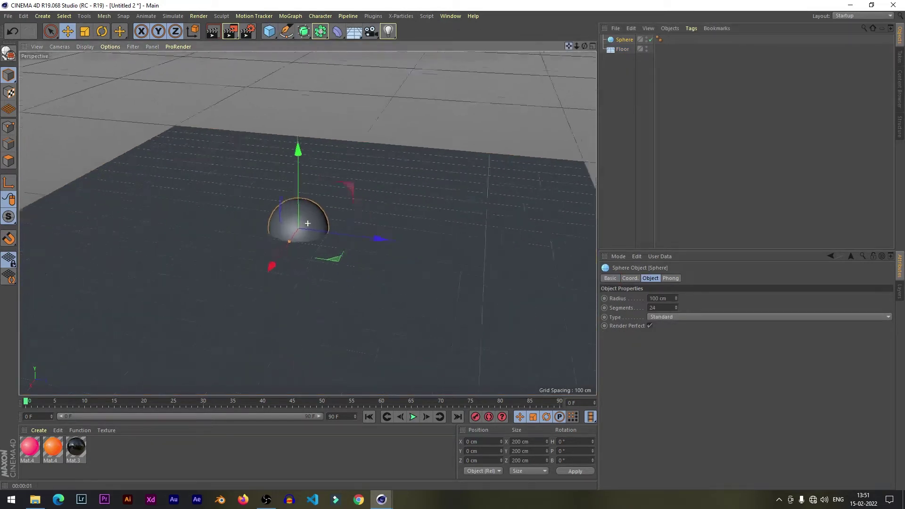
{"action": "scroll", "coordinate": [308, 223], "scroll_direction": "up", "scroll_amount": 3}
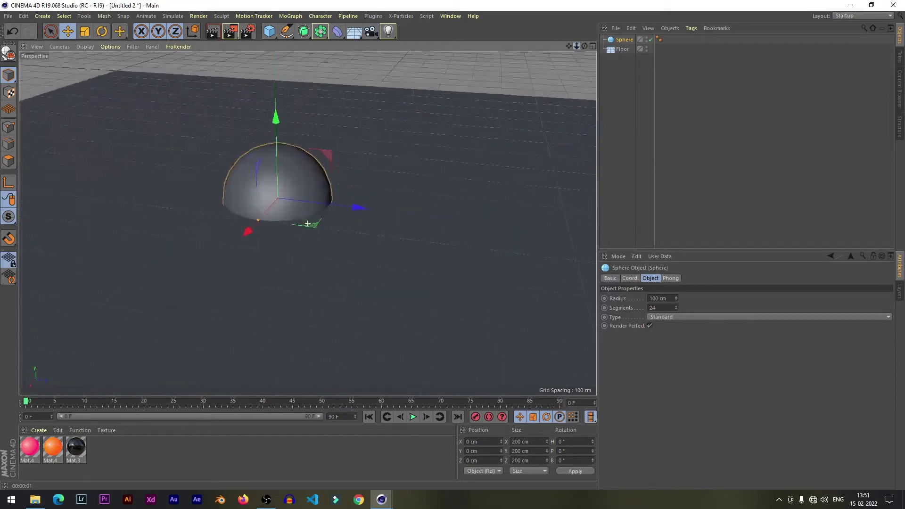
{"action": "left_click_drag", "start_coordinate": [569, 46], "coordinate": [580, 52]}
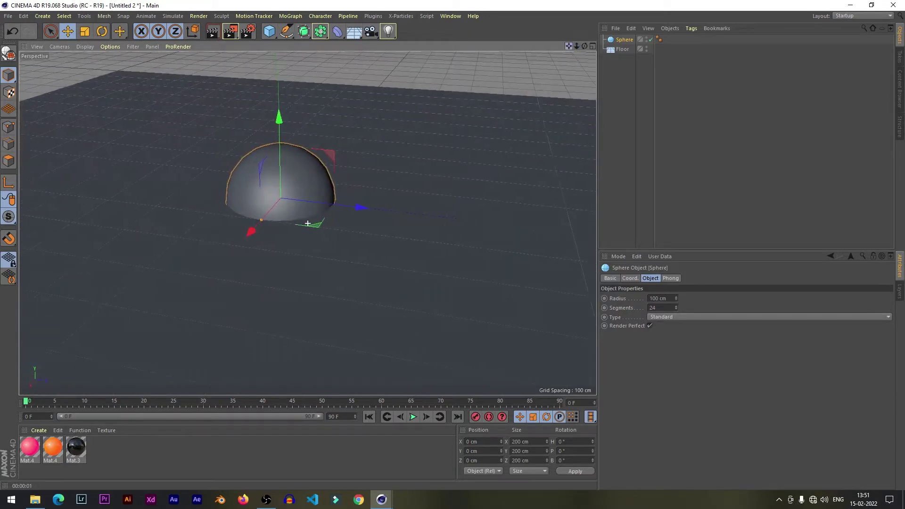
{"action": "left_click_drag", "start_coordinate": [316, 130], "coordinate": [333, 64]}
Scale the sphere down to 161.4 cm and Ctrl-drag a copy to its right
{"action": "left_click_drag", "start_coordinate": [571, 47], "coordinate": [542, 99]}
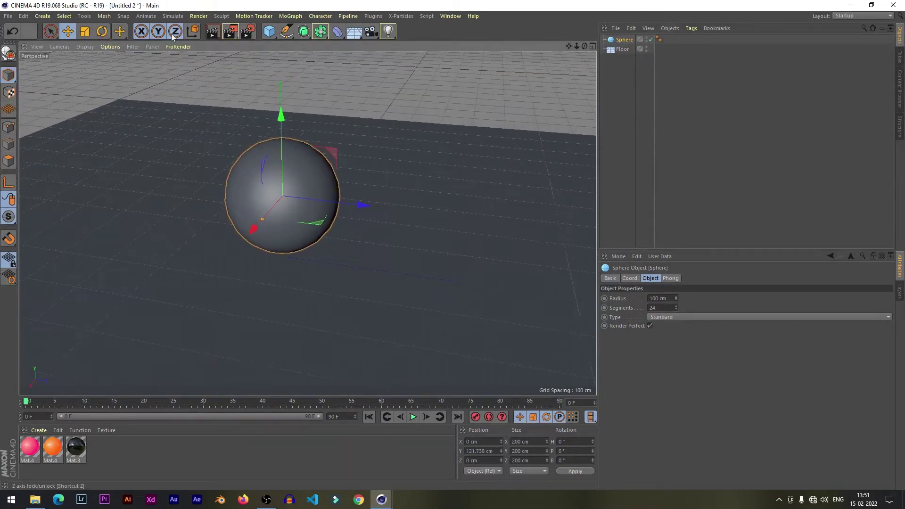
{"action": "left_click", "coordinate": [87, 30]}
{"action": "left_click_drag", "start_coordinate": [376, 126], "coordinate": [329, 152]}
{"action": "left_click", "coordinate": [67, 31]}
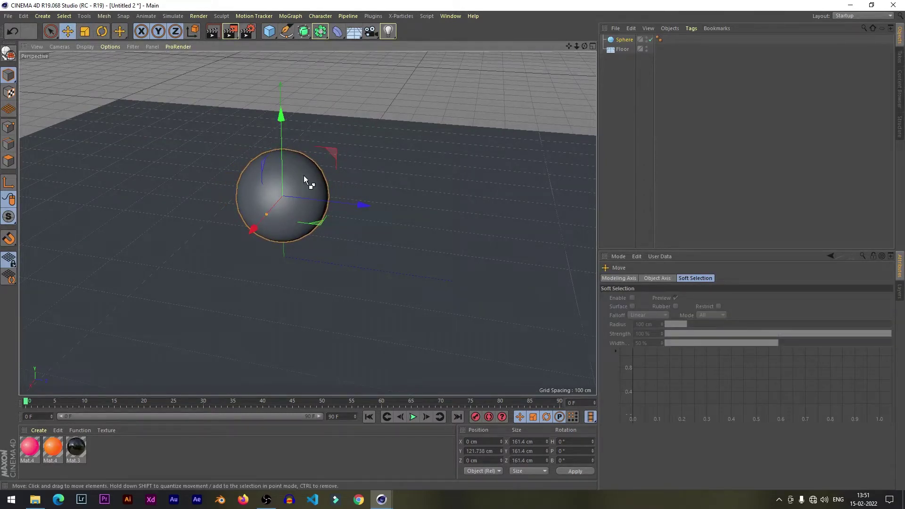
{"action": "left_click_drag", "start_coordinate": [304, 175], "coordinate": [410, 169], "text": "ctrl"}
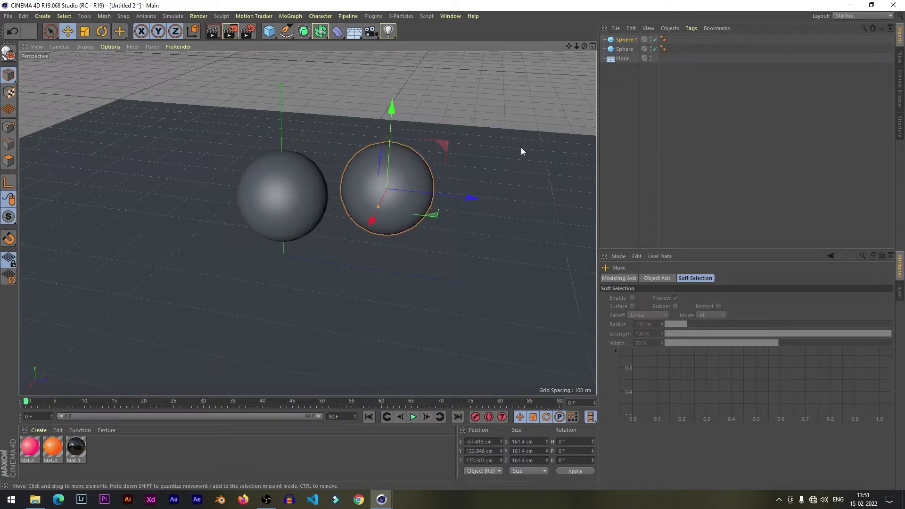
Add a Null and group both spheres inside it
{"action": "left_click", "coordinate": [130, 83]}
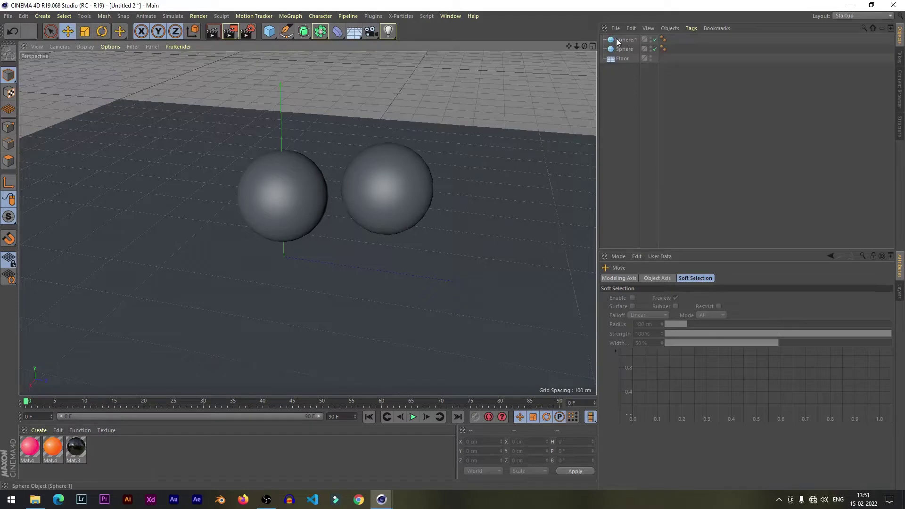
{"action": "left_click", "coordinate": [270, 32]}
{"action": "left_click", "coordinate": [291, 45]}
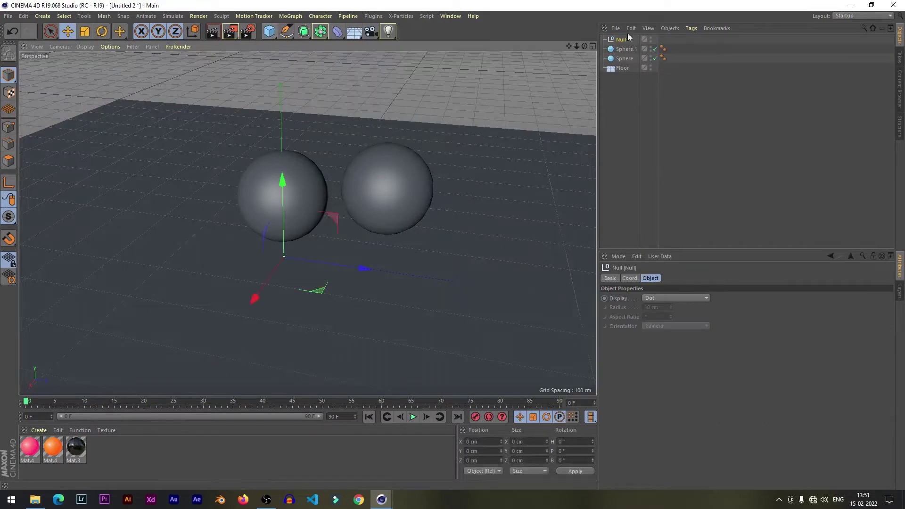
{"action": "left_click_drag", "start_coordinate": [629, 49], "coordinate": [614, 42]}
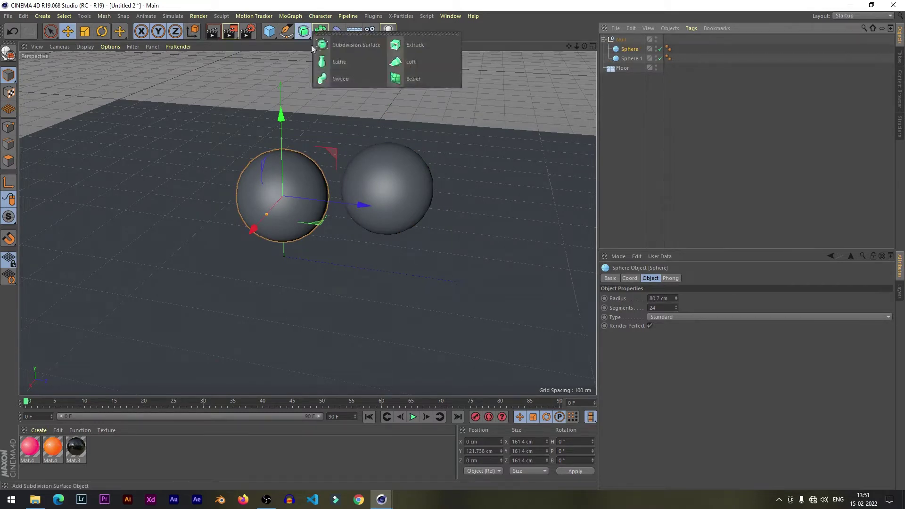
Add a Subdivision Surface and nest the Null under it
{"action": "left_click_drag", "start_coordinate": [308, 33], "coordinate": [329, 44]}
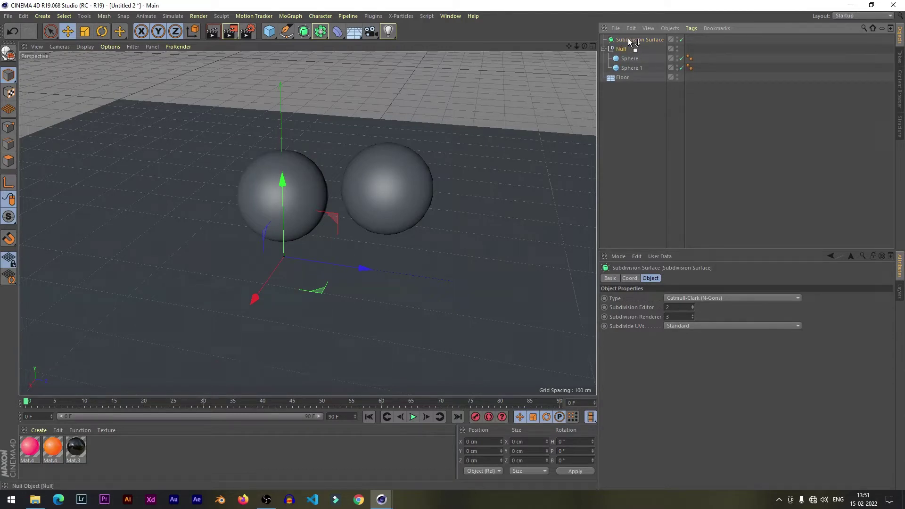
{"action": "left_click_drag", "start_coordinate": [622, 50], "coordinate": [628, 38]}
{"action": "left_click", "coordinate": [608, 49]}
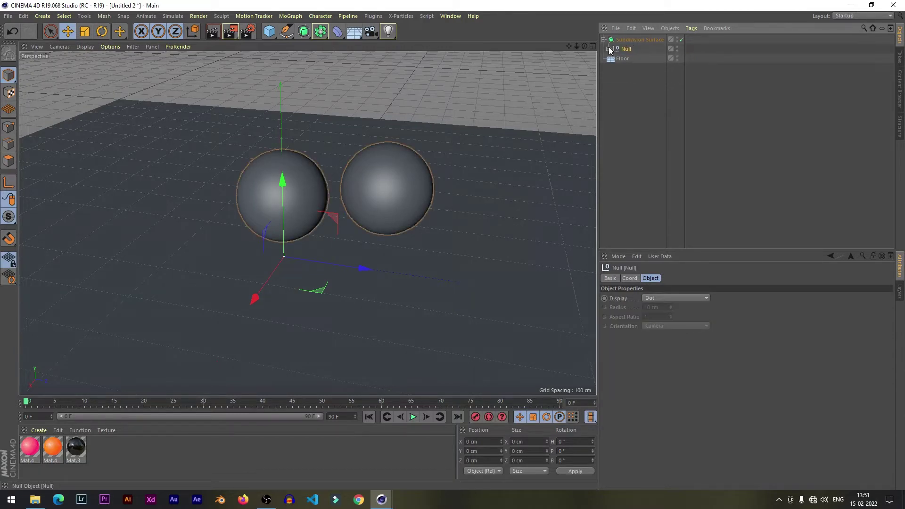
{"action": "left_click", "coordinate": [624, 61]}
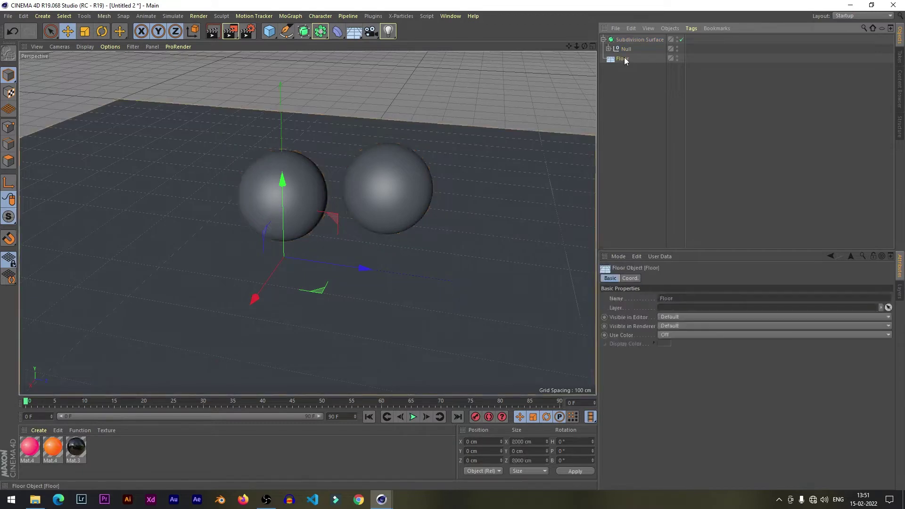
{"action": "left_click_drag", "start_coordinate": [568, 46], "coordinate": [306, 222]}
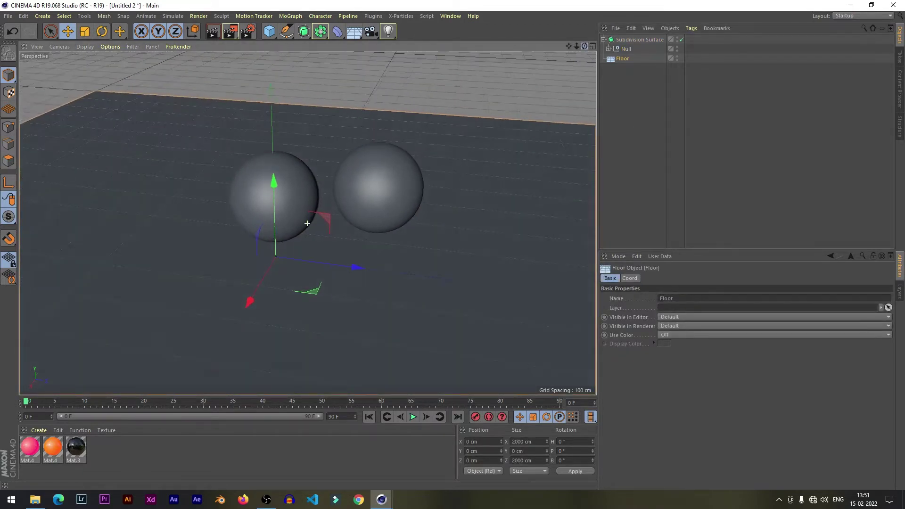
{"action": "left_click_drag", "start_coordinate": [569, 47], "coordinate": [554, 47]}
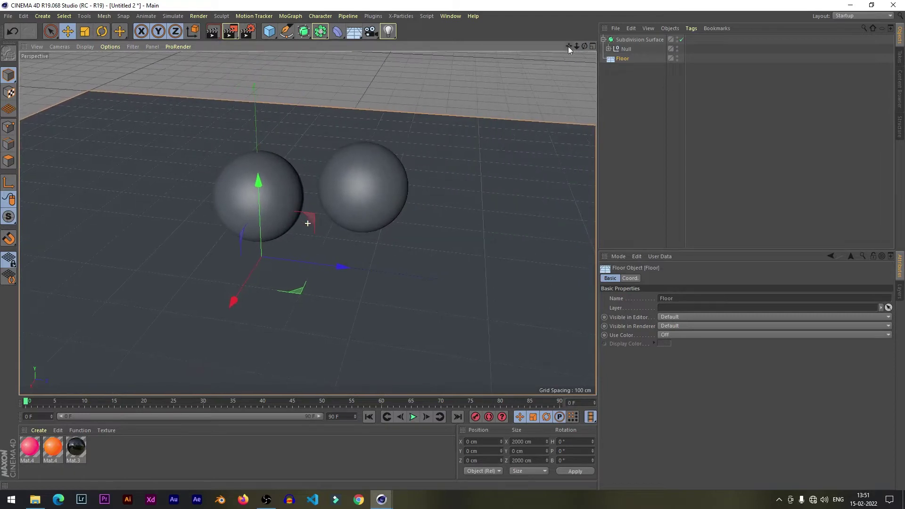
Switch the renderer to Physical and add Ambient Occlusion with a red gradient start colour
{"action": "left_click", "coordinate": [248, 31]}
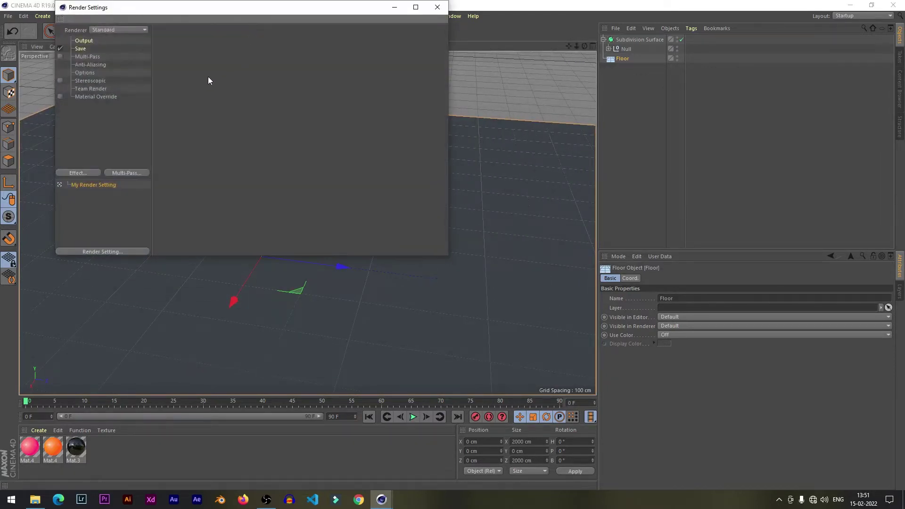
{"action": "left_click", "coordinate": [126, 31]}
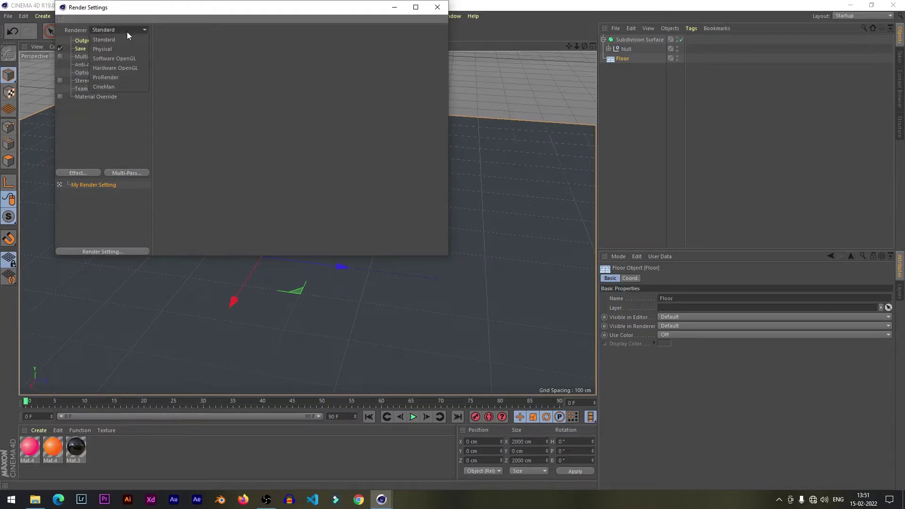
{"action": "left_click", "coordinate": [127, 49]}
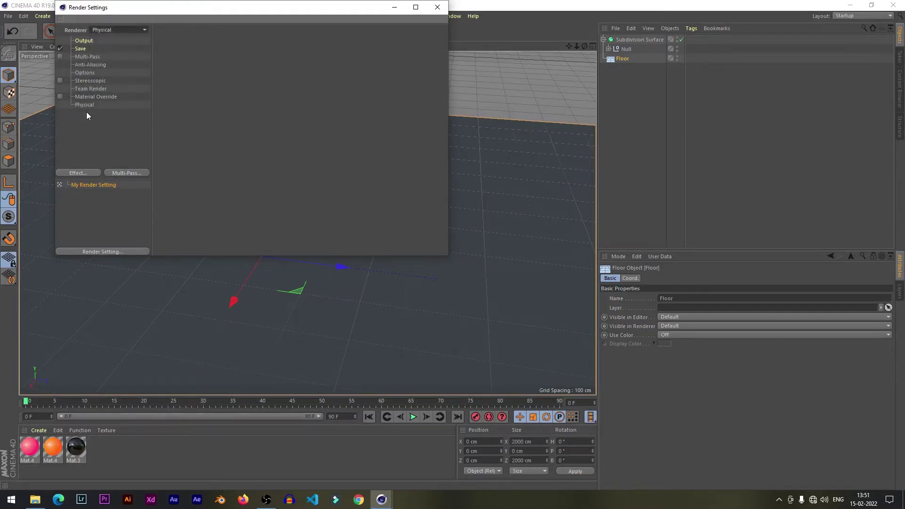
{"action": "left_click", "coordinate": [74, 173]}
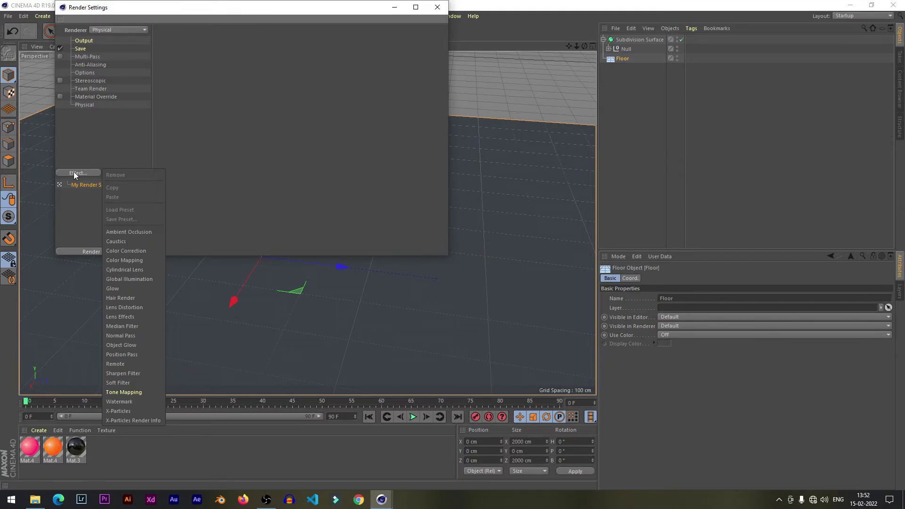
{"action": "left_click", "coordinate": [139, 230]}
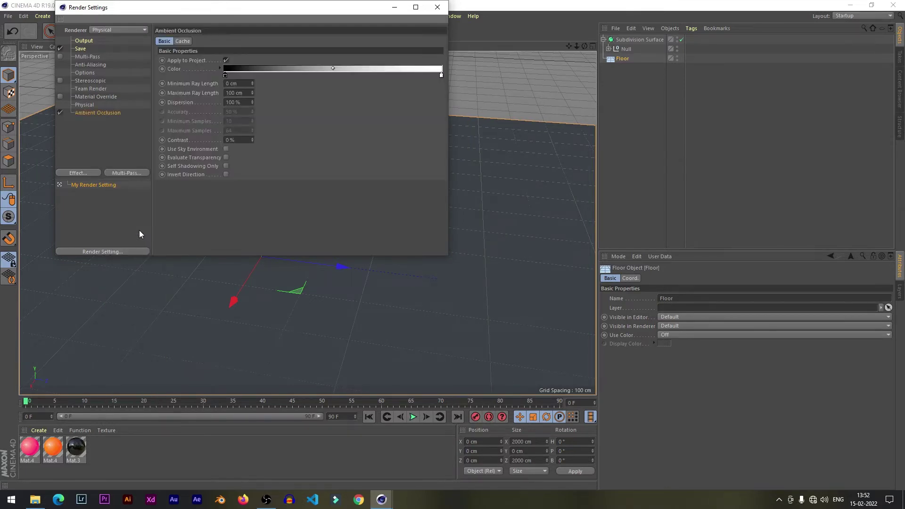
{"action": "double_click", "coordinate": [224, 76]}
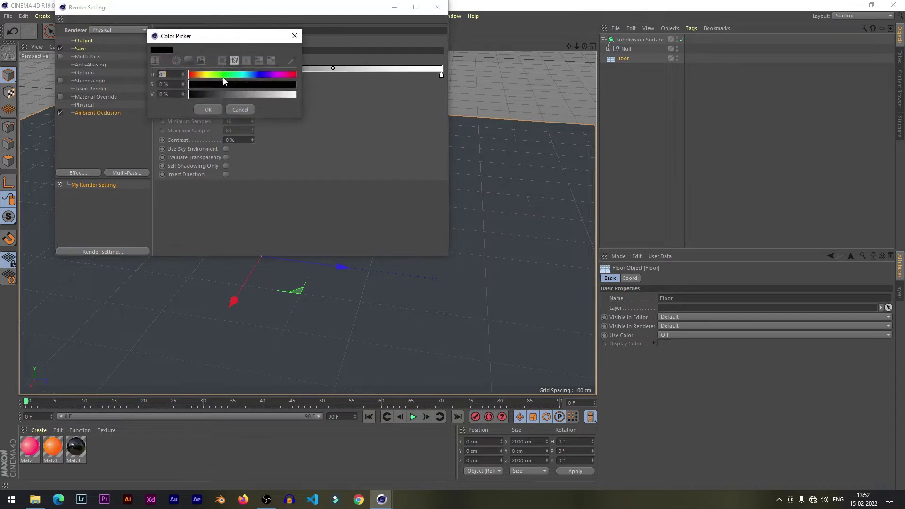
{"action": "left_click", "coordinate": [195, 74]}
{"action": "left_click_drag", "start_coordinate": [189, 94], "coordinate": [309, 101]}
{"action": "left_click_drag", "start_coordinate": [240, 86], "coordinate": [318, 85]}
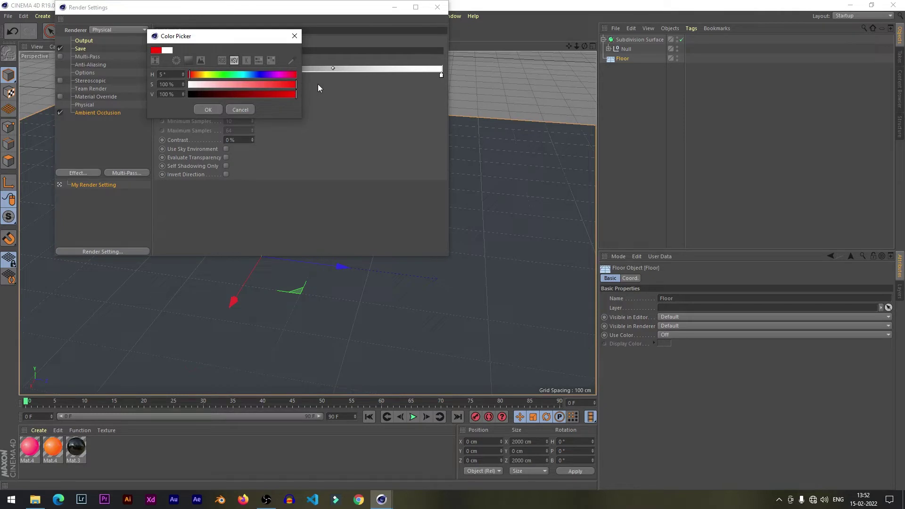
{"action": "left_click", "coordinate": [205, 110]}
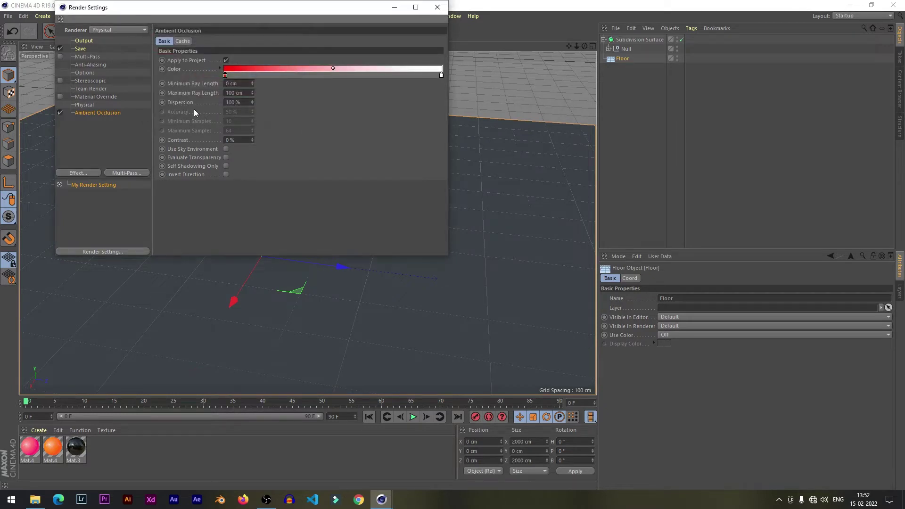
Add Global Illumination to the render effects and close Render Settings
{"action": "left_click", "coordinate": [76, 174]}
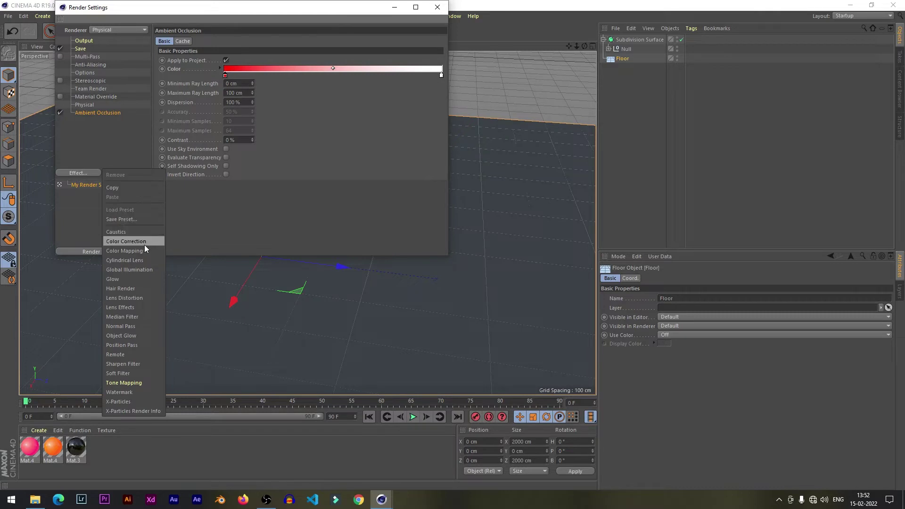
{"action": "left_click", "coordinate": [145, 268]}
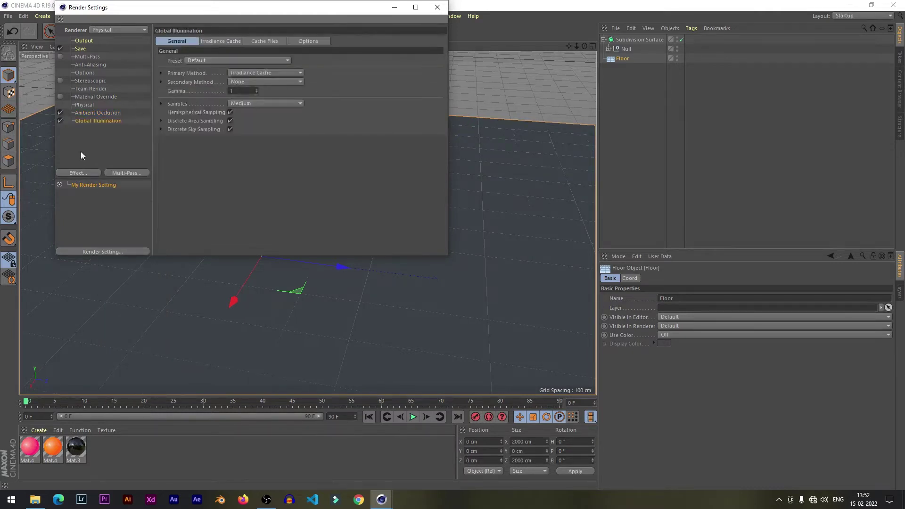
{"action": "left_click", "coordinate": [85, 104]}
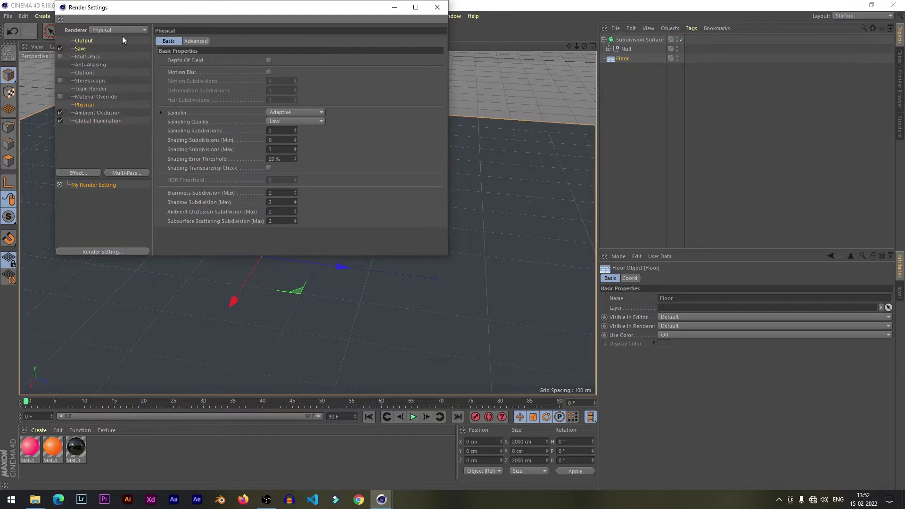
{"action": "left_click", "coordinate": [398, 7]}
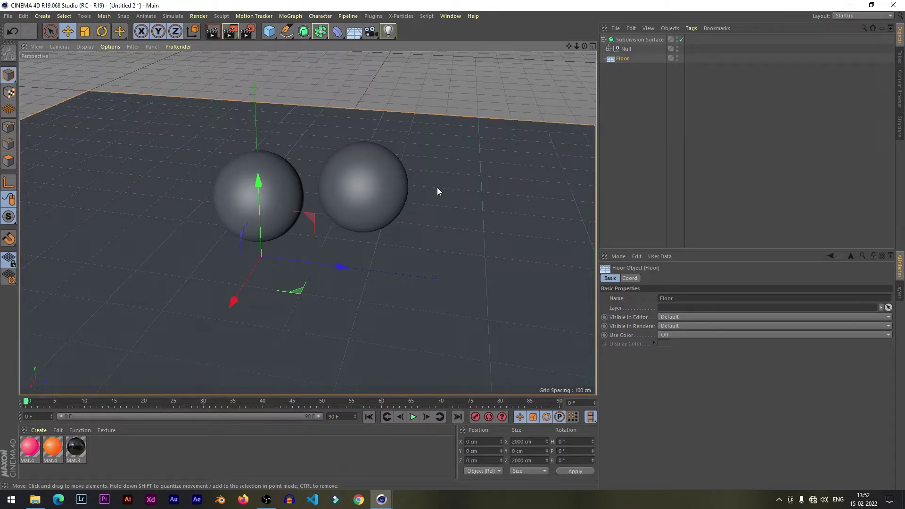
Apply Mat.3 to the Floor, orange Mat.4 to Sphere, pink Mat.4 to Sphere.1, then test-render
{"action": "mouse_move", "coordinate": [74, 448]}
{"action": "left_mouse_down"}
{"action": "mouse_move", "coordinate": [573, 64]}
{"action": "mouse_move", "coordinate": [625, 58]}
{"action": "left_mouse_up"}
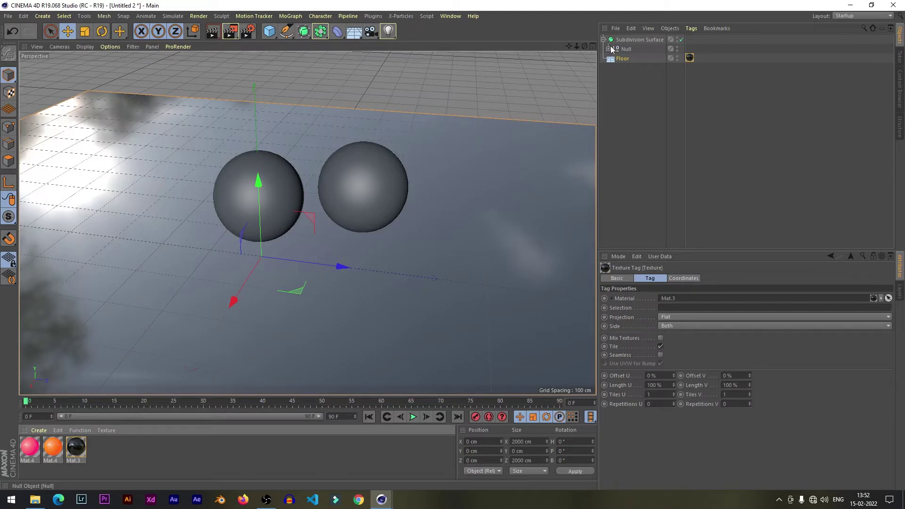
{"action": "left_click", "coordinate": [609, 48]}
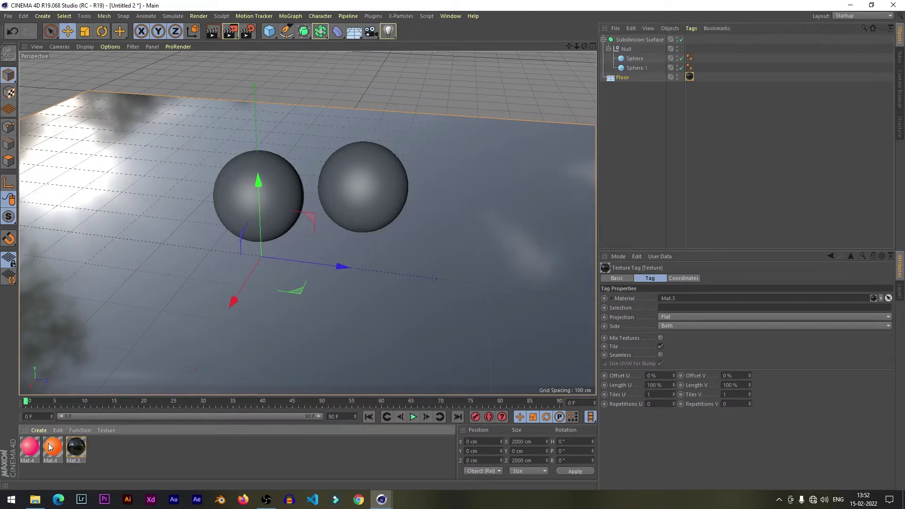
{"action": "left_click_drag", "start_coordinate": [50, 446], "coordinate": [636, 58]}
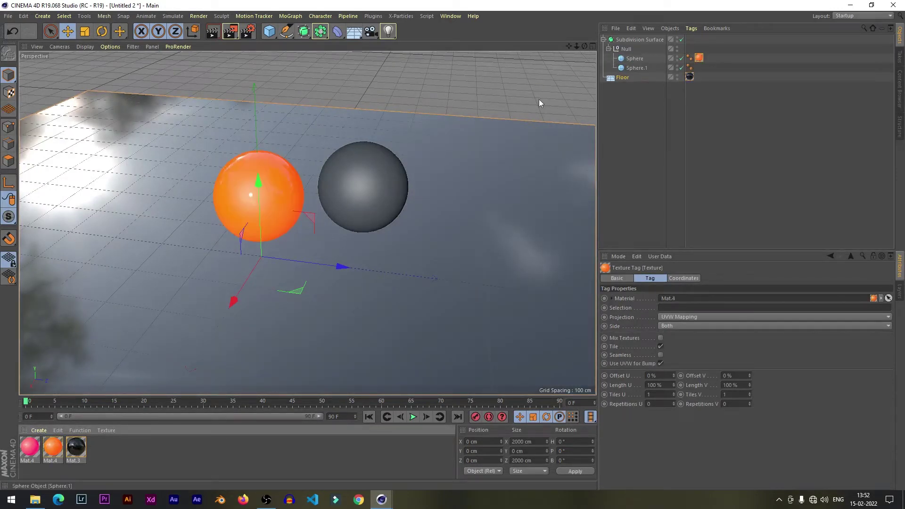
{"action": "mouse_move", "coordinate": [29, 447]}
{"action": "left_mouse_down"}
{"action": "mouse_move", "coordinate": [649, 63]}
{"action": "mouse_move", "coordinate": [643, 68]}
{"action": "left_mouse_up"}
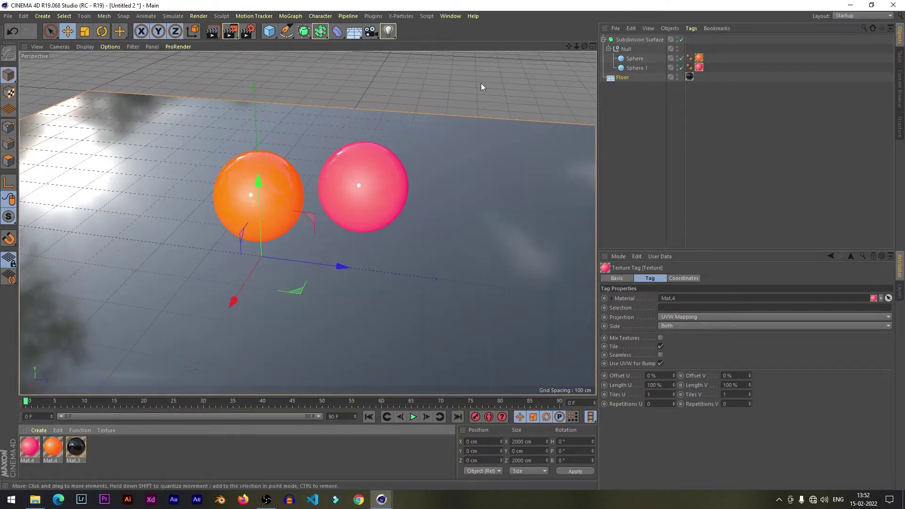
{"action": "left_click", "coordinate": [212, 31]}
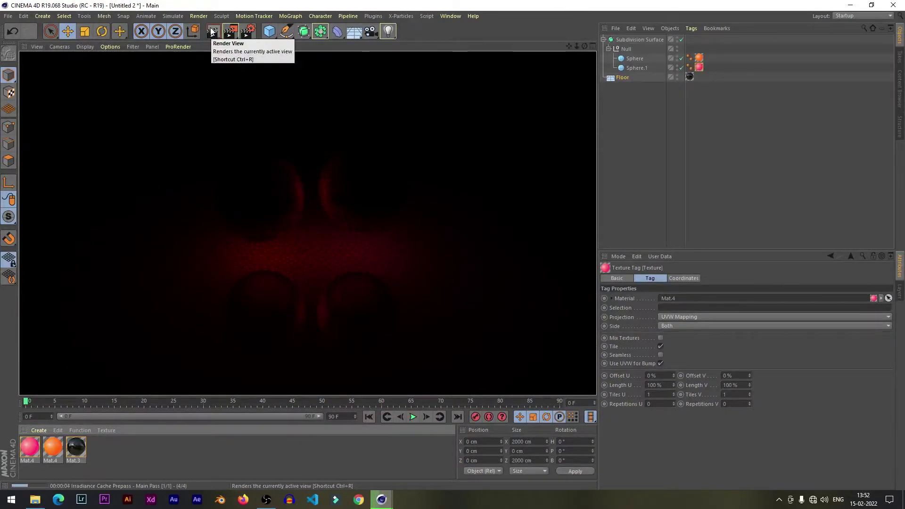
{"action": "left_click", "coordinate": [501, 92]}
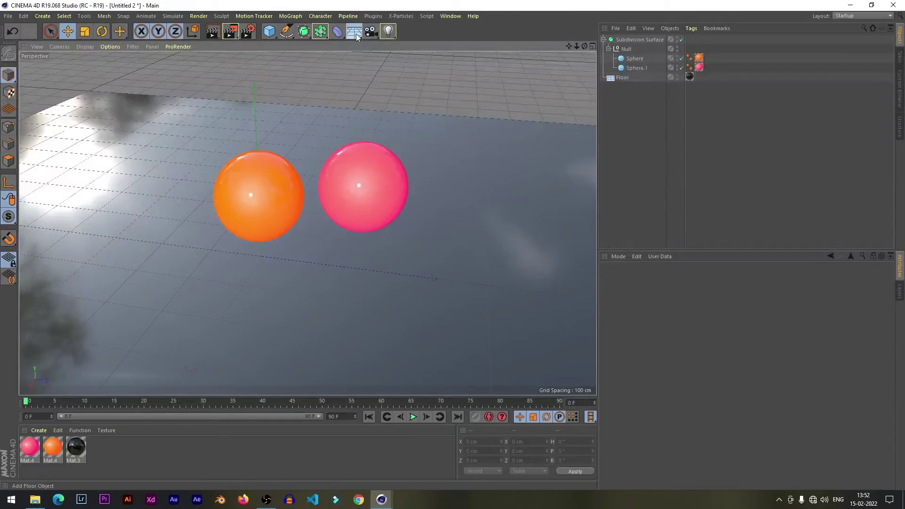
Add a Sky and a new material with Color and Reflectance off, Luminance on
{"action": "left_click_drag", "start_coordinate": [356, 33], "coordinate": [378, 60]}
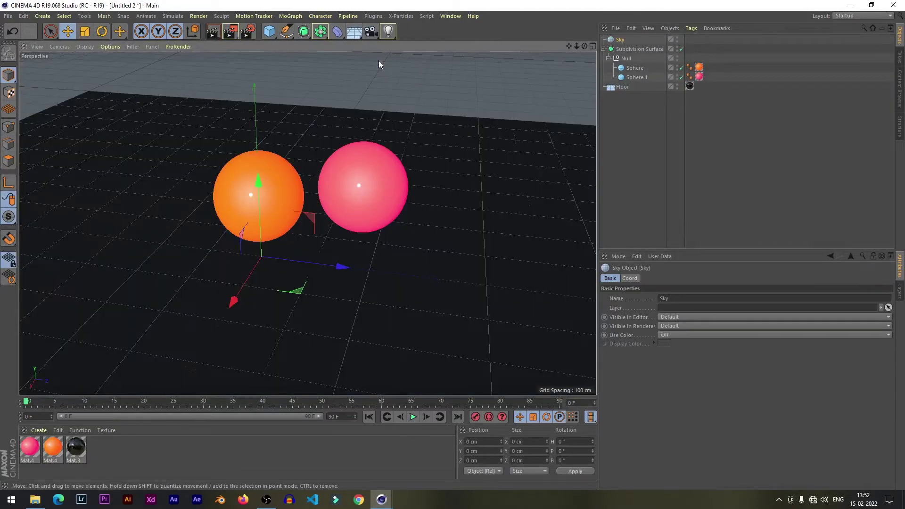
{"action": "double_click", "coordinate": [121, 451]}
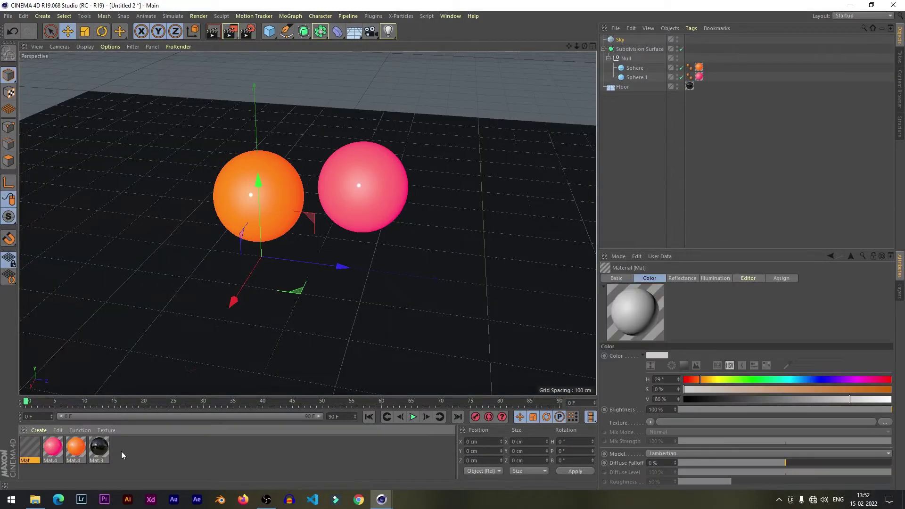
{"action": "double_click", "coordinate": [29, 449]}
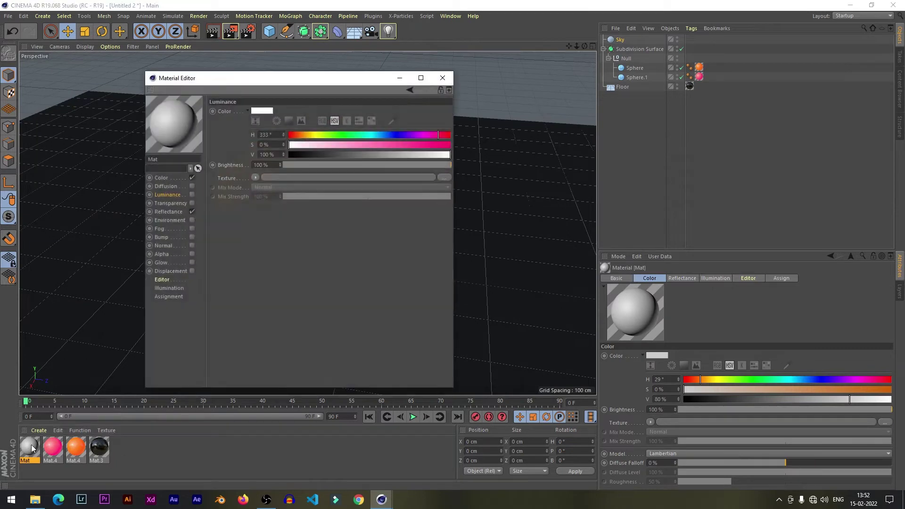
{"action": "left_click", "coordinate": [191, 178]}
{"action": "left_click", "coordinate": [191, 211]}
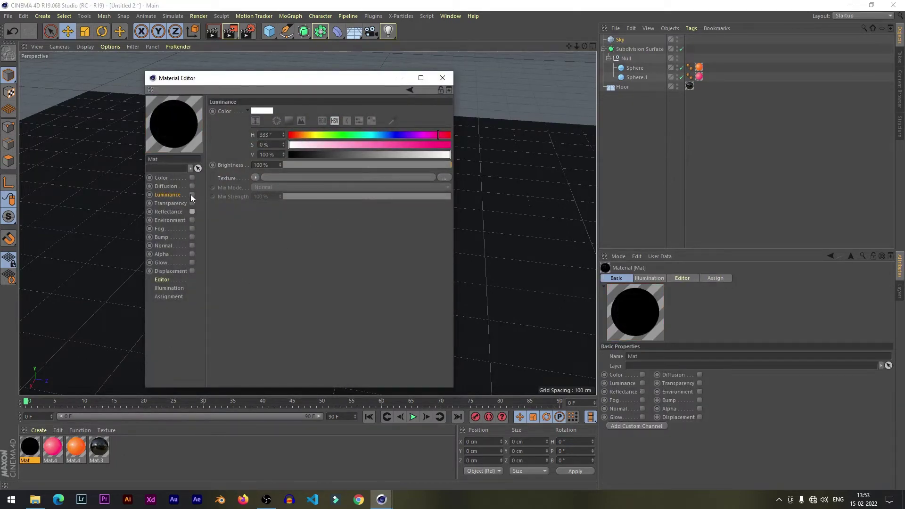
{"action": "left_click", "coordinate": [192, 194]}
Load christmas_photo_studio_05_4k.exr as the Luminance texture and close the Material Editor
{"action": "left_click", "coordinate": [295, 177]}
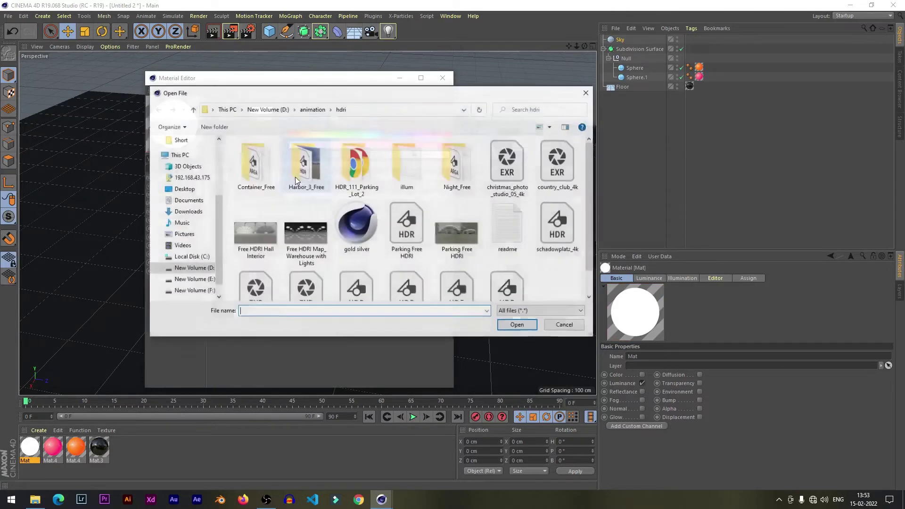
{"action": "left_click", "coordinate": [507, 164]}
{"action": "left_click", "coordinate": [514, 324]}
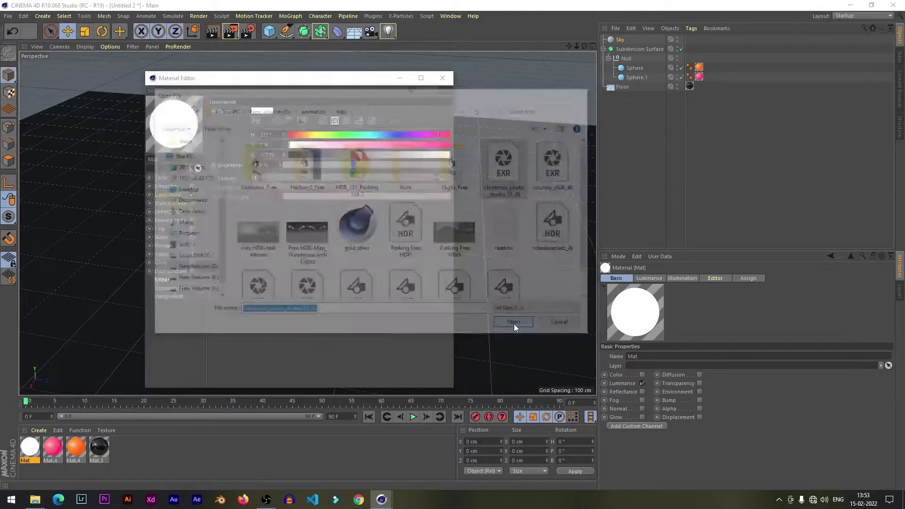
{"action": "left_click", "coordinate": [513, 282]}
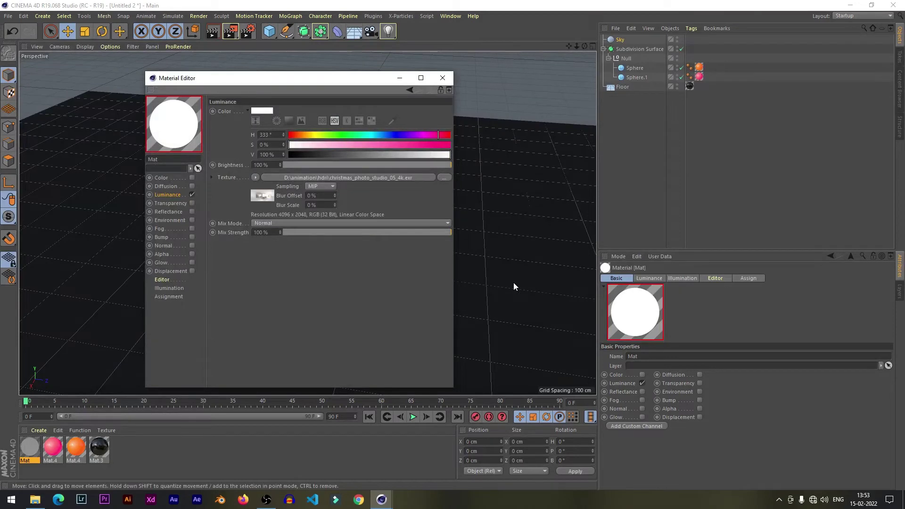
{"action": "left_click", "coordinate": [400, 78]}
Apply the HDRI material to the Sky, add a Compositing tag with Seen by Camera off, and test-render
{"action": "left_click", "coordinate": [30, 452]}
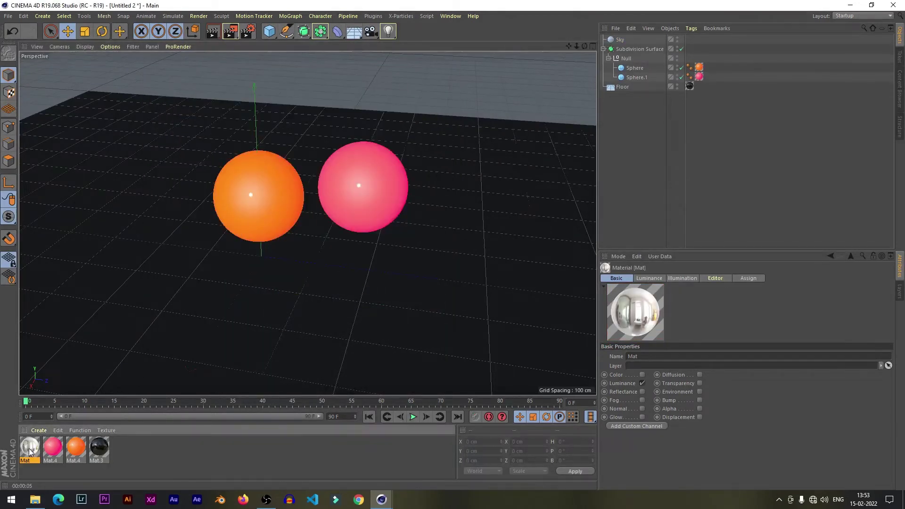
{"action": "left_click_drag", "start_coordinate": [30, 452], "coordinate": [621, 41]}
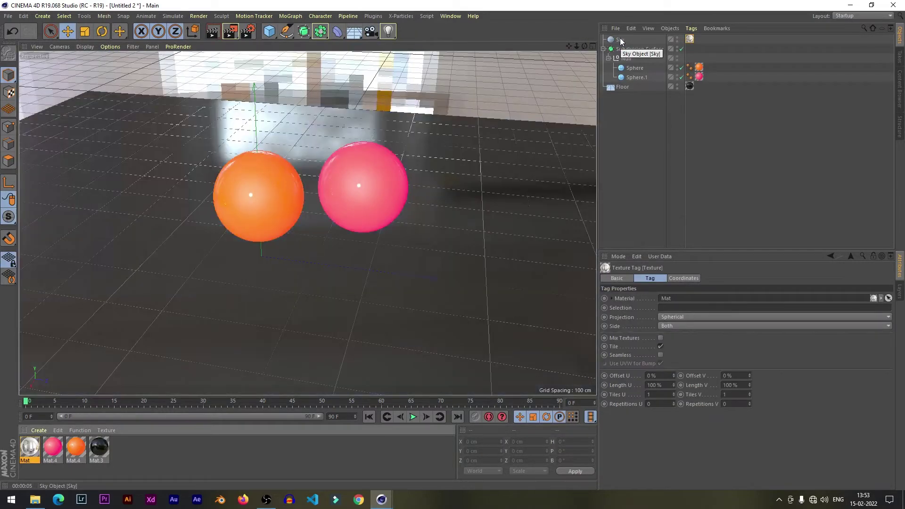
{"action": "right_click", "coordinate": [620, 41]}
{"action": "mouse_move", "coordinate": [678, 44]}
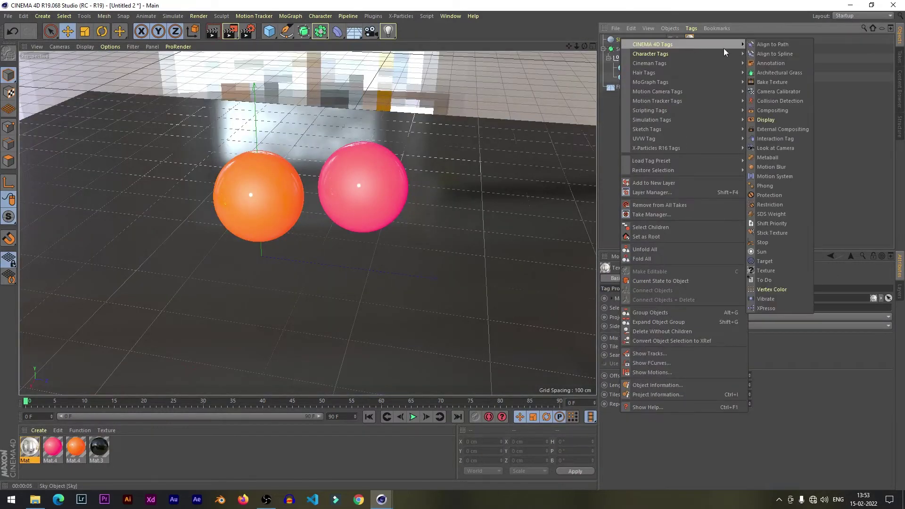
{"action": "left_click", "coordinate": [784, 110]}
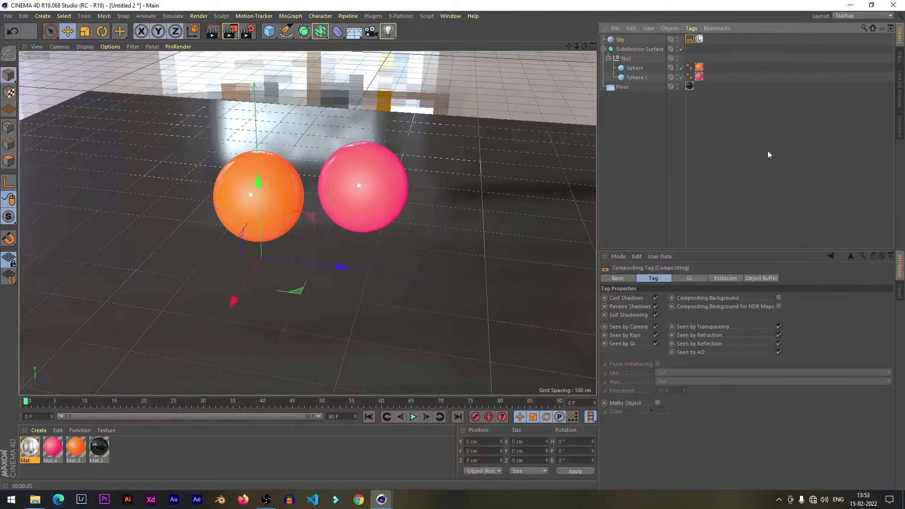
{"action": "left_click", "coordinate": [656, 327]}
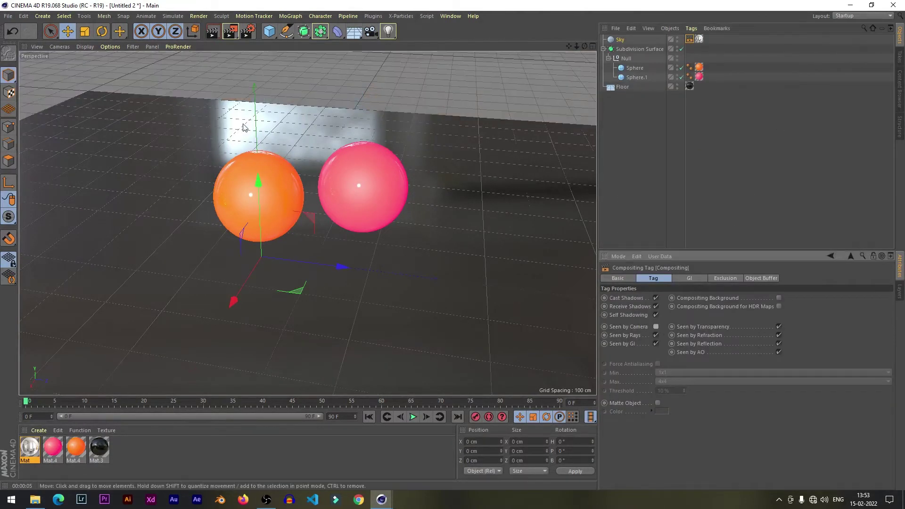
{"action": "left_click", "coordinate": [216, 32]}
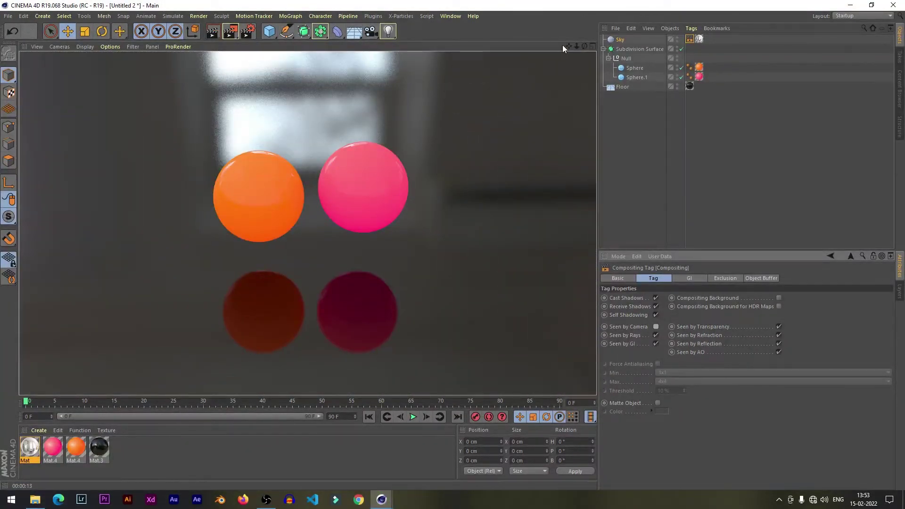
{"action": "left_click", "coordinate": [563, 47]}
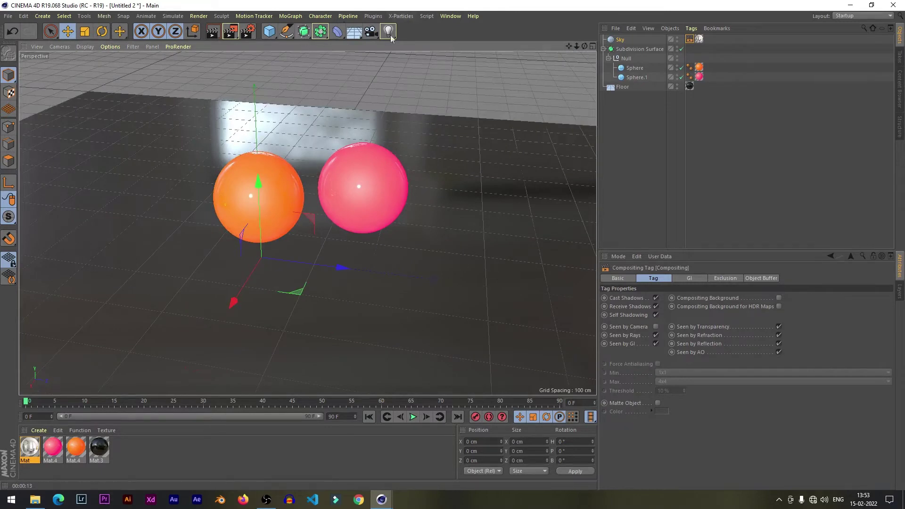
Add a Camera, look through it and move slightly closer to the spheres
{"action": "left_click", "coordinate": [371, 31]}
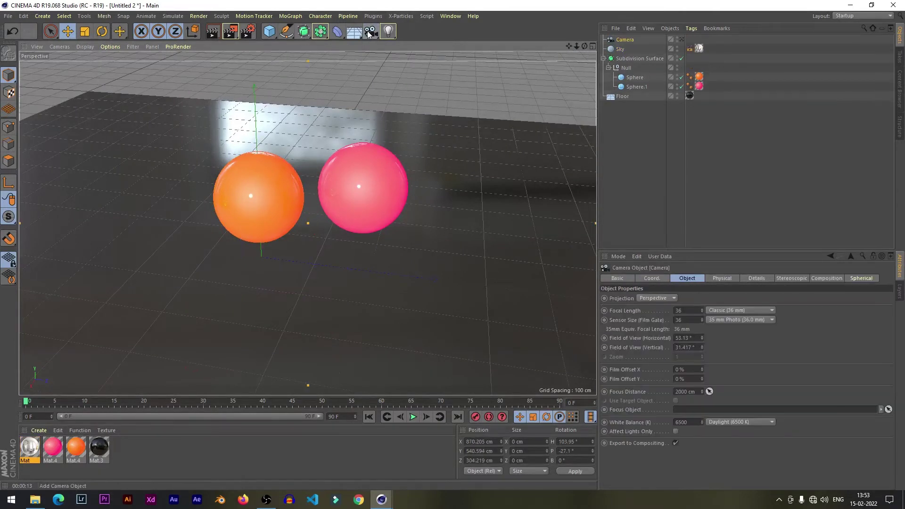
{"action": "left_click", "coordinate": [681, 40]}
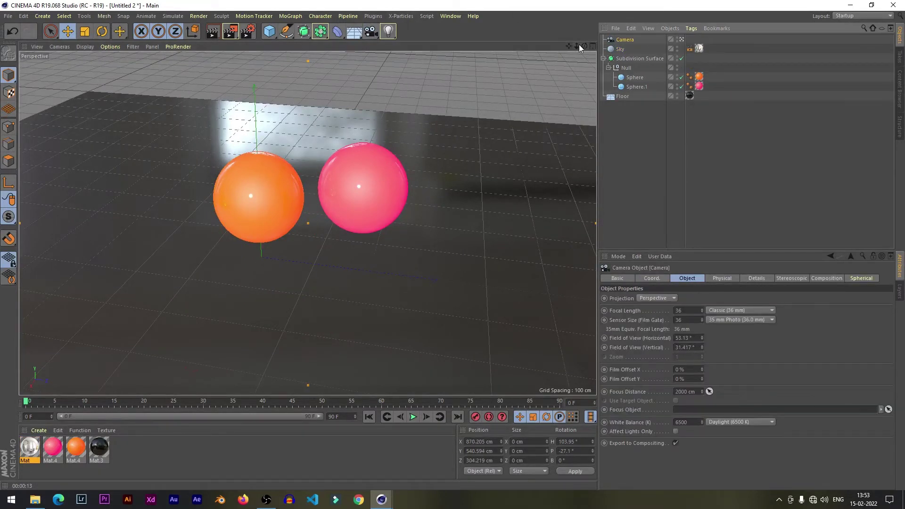
{"action": "left_click_drag", "start_coordinate": [579, 44], "coordinate": [568, 45]}
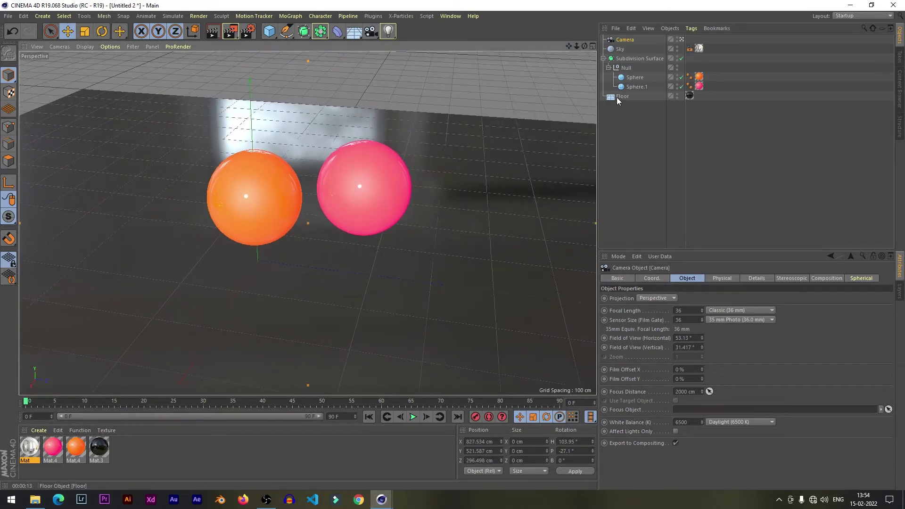
Set the camera's focus distance on the pink sphere and its F-Stop to 0.2
{"action": "left_click", "coordinate": [709, 392]}
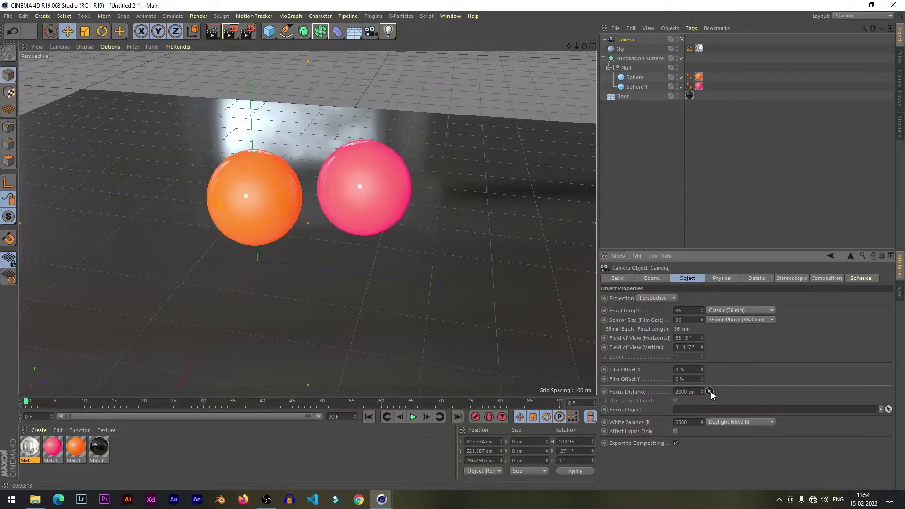
{"action": "left_click", "coordinate": [340, 193]}
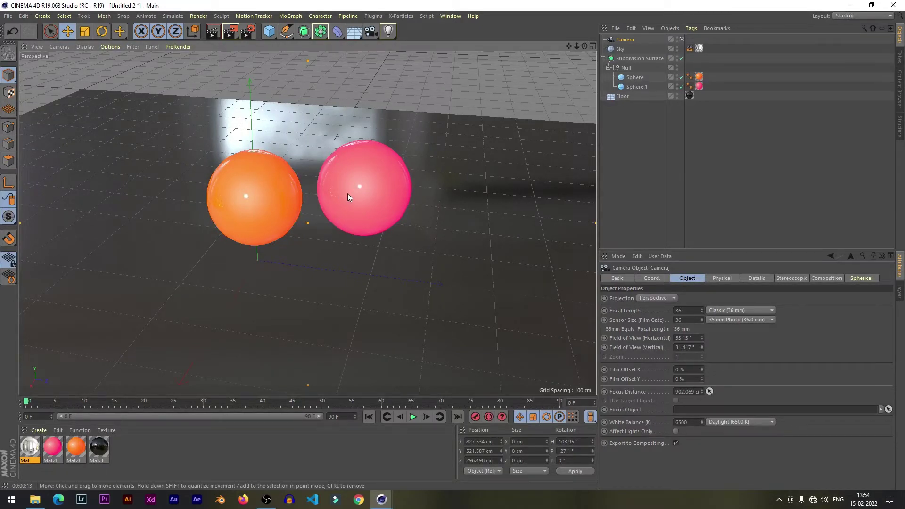
{"action": "left_click", "coordinate": [723, 278]}
{"action": "type", "text": "0.2"}
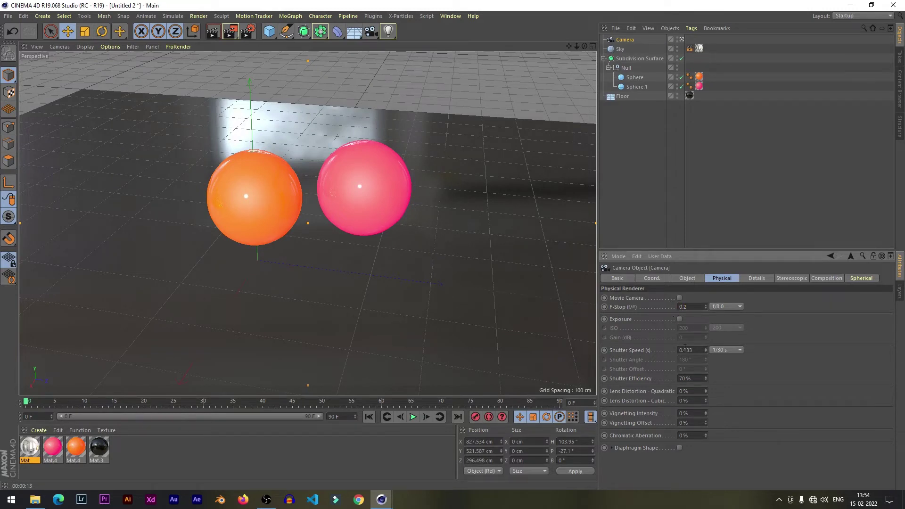
{"action": "key", "text": "Return"}
Enable Depth Of Field in the Physical render settings
{"action": "left_click", "coordinate": [253, 33]}
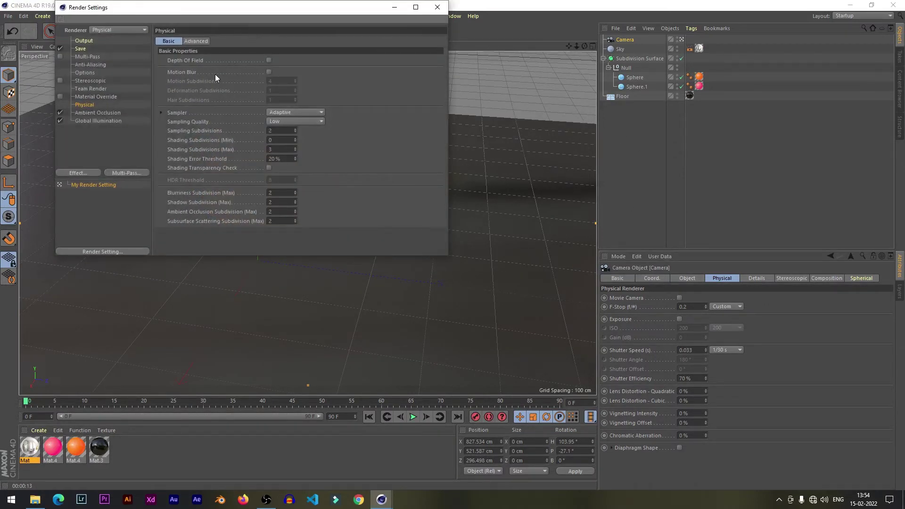
{"action": "left_click", "coordinate": [269, 60]}
{"action": "left_click", "coordinate": [86, 41]}
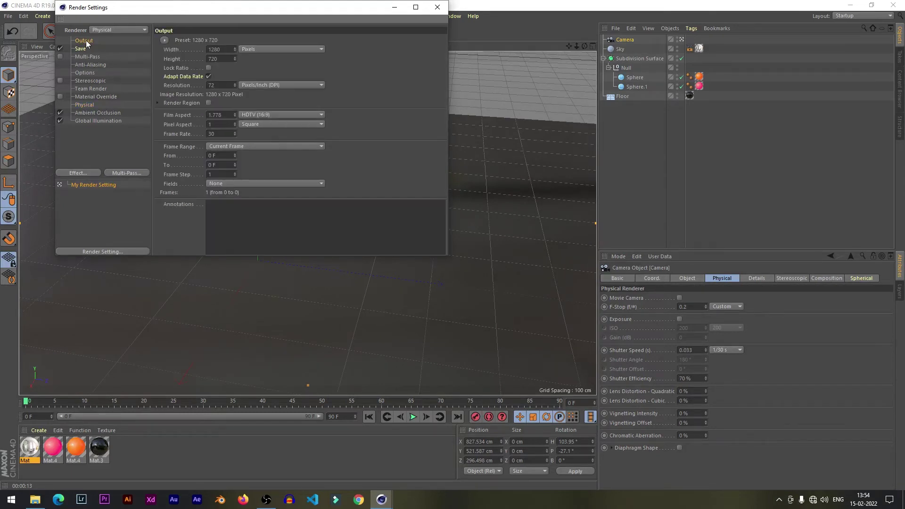
{"action": "left_click", "coordinate": [80, 49]}
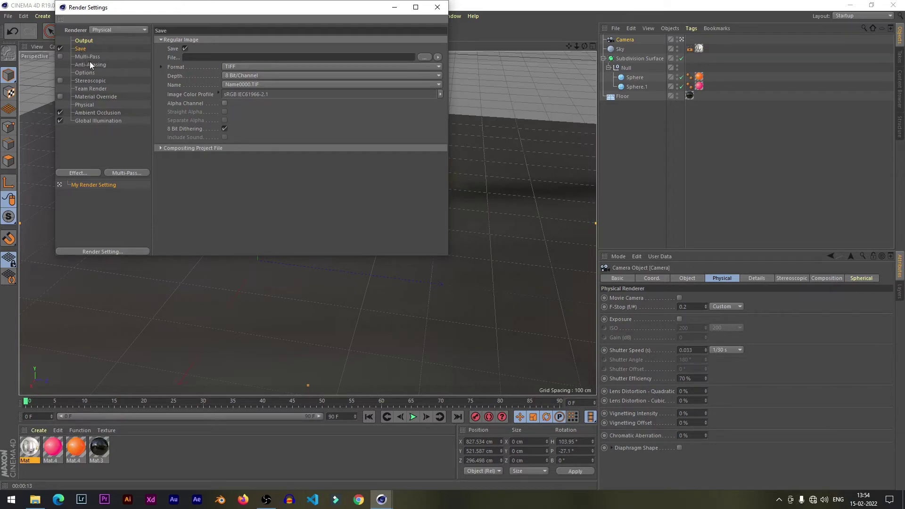
{"action": "left_click", "coordinate": [86, 104]}
Set the sampler to Fixed, quality Medium, with blurriness subdivisions of 3
{"action": "left_click", "coordinate": [293, 112]}
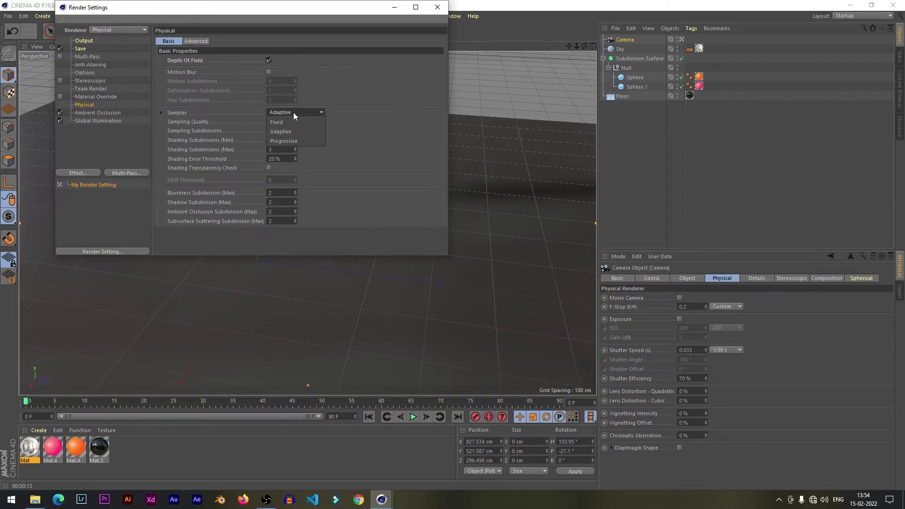
{"action": "left_click", "coordinate": [293, 120]}
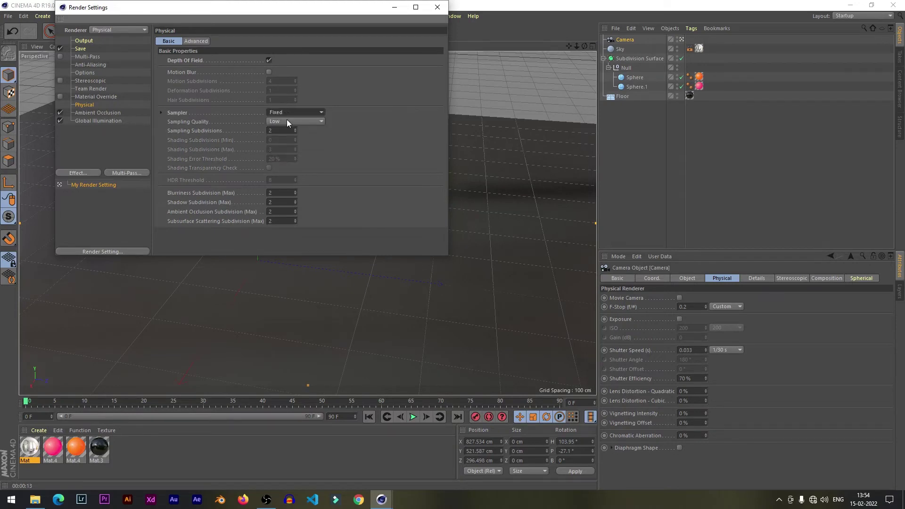
{"action": "left_click", "coordinate": [287, 122]}
{"action": "left_click", "coordinate": [289, 148]}
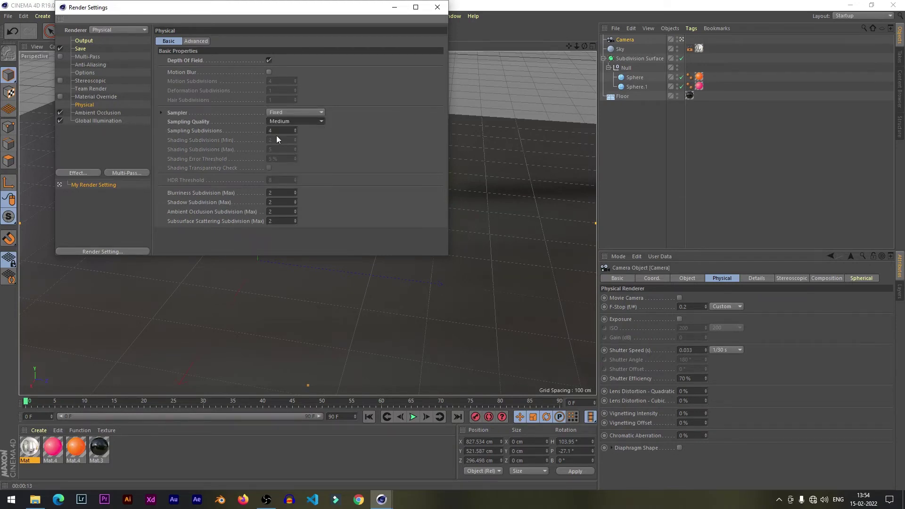
{"action": "double_click", "coordinate": [283, 192]}
{"action": "type", "text": "3"}
{"action": "key", "text": "Tab"}
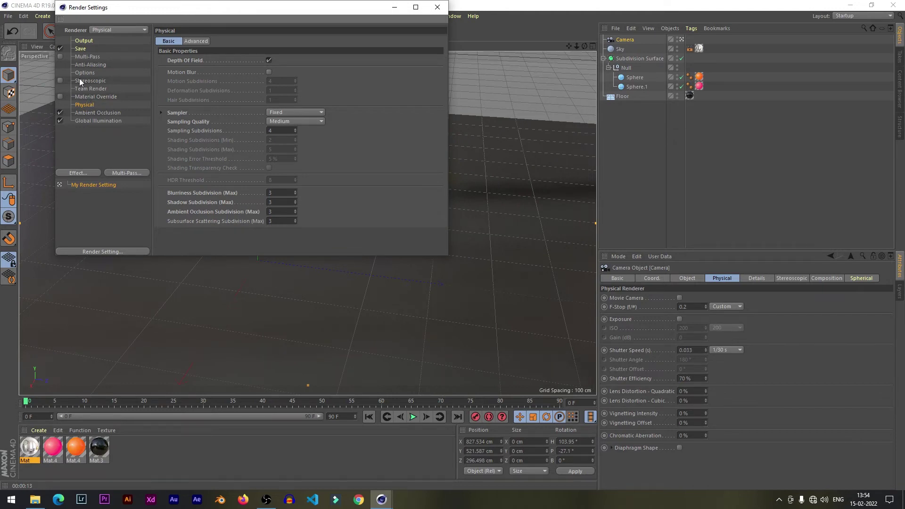
Set anti-aliasing to Best and close Render Settings
{"action": "left_click", "coordinate": [84, 57]}
{"action": "left_click", "coordinate": [85, 62]}
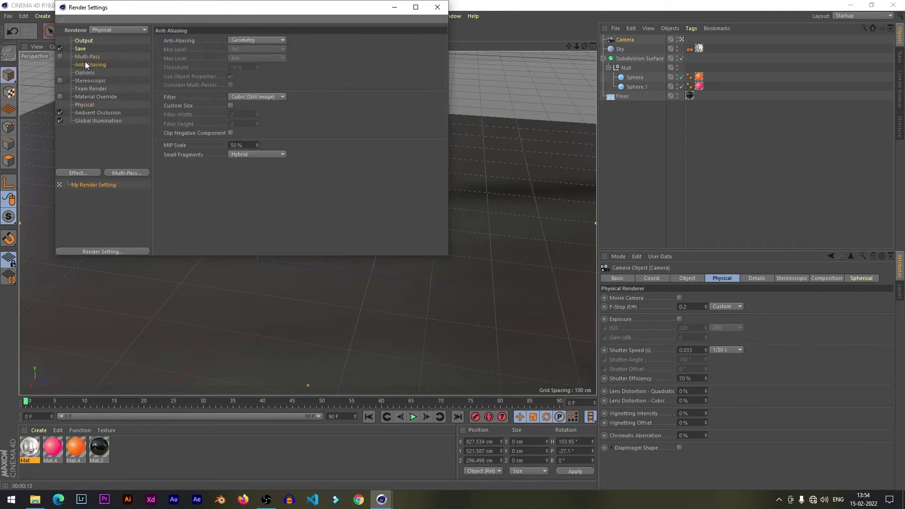
{"action": "left_click", "coordinate": [239, 40]}
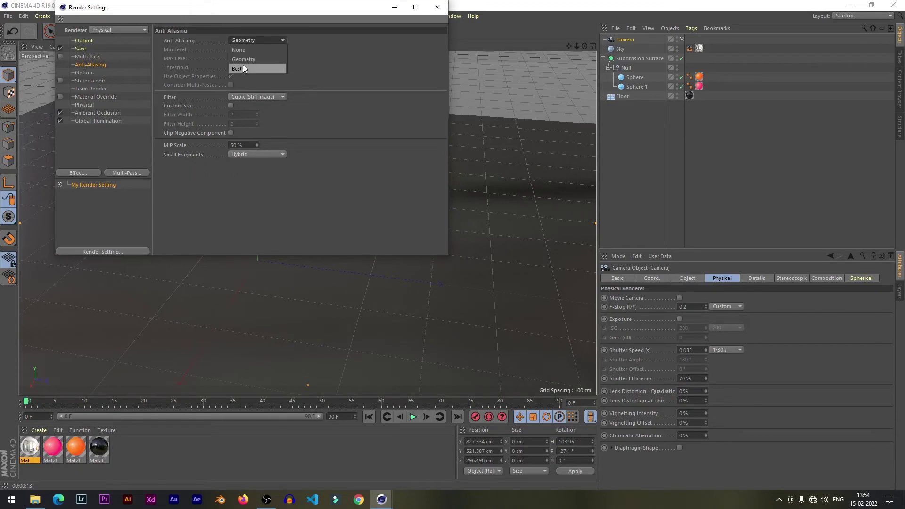
{"action": "left_click", "coordinate": [393, 7]}
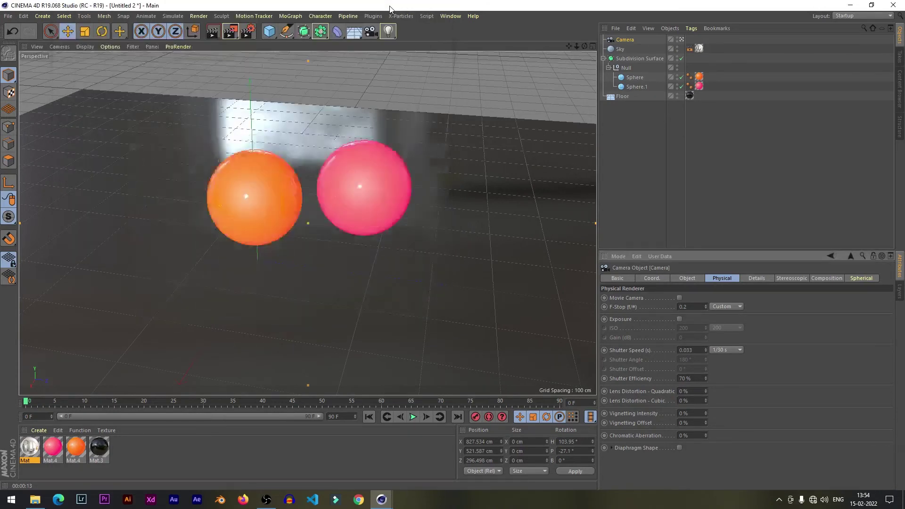
Run an interactive viewport render to preview the blurred backdrop and floor reflections
{"action": "right_click", "coordinate": [626, 41]}
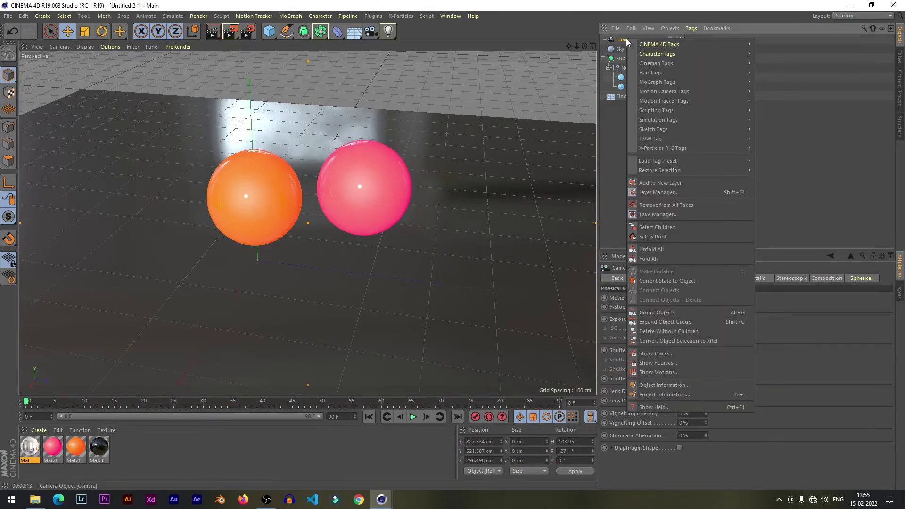
{"action": "key", "text": "Escape"}
{"action": "left_click", "coordinate": [216, 32]}
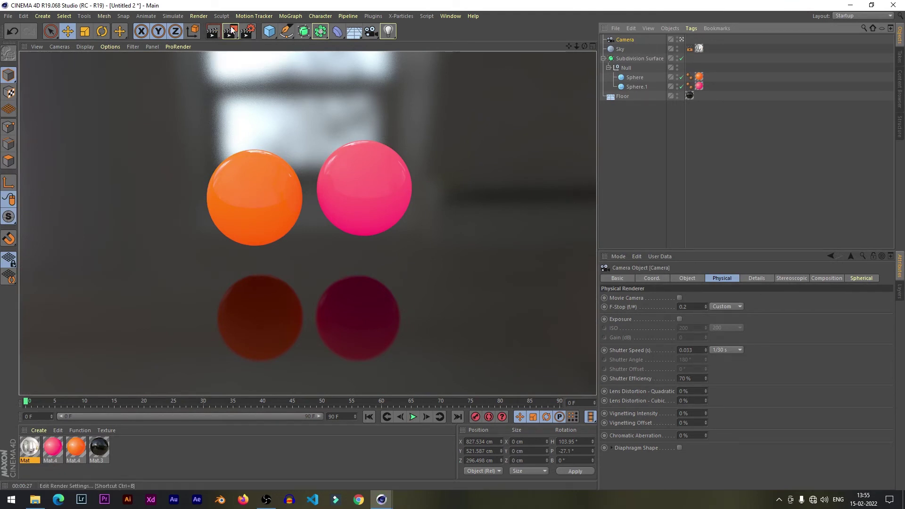
Set the render output to save as TIFF in D:\motion graphic 4d\Short\1
{"action": "left_click", "coordinate": [249, 35]}
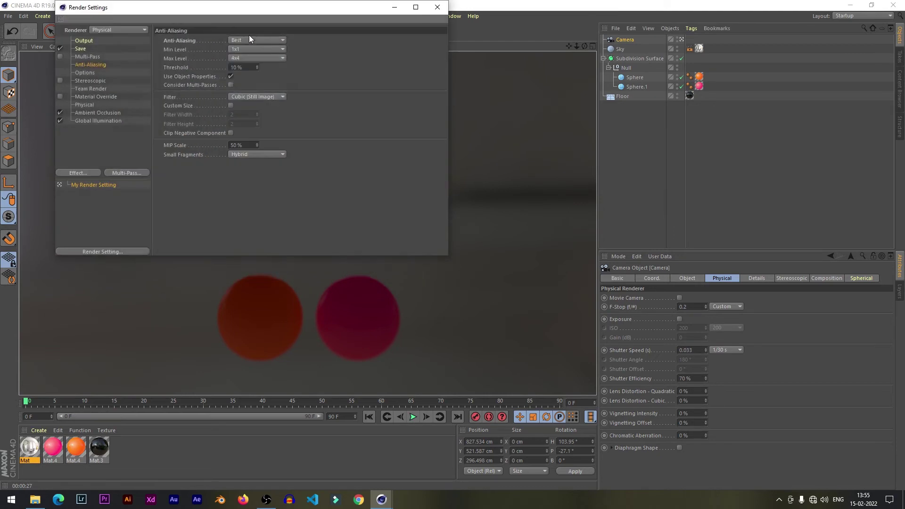
{"action": "left_click", "coordinate": [83, 46]}
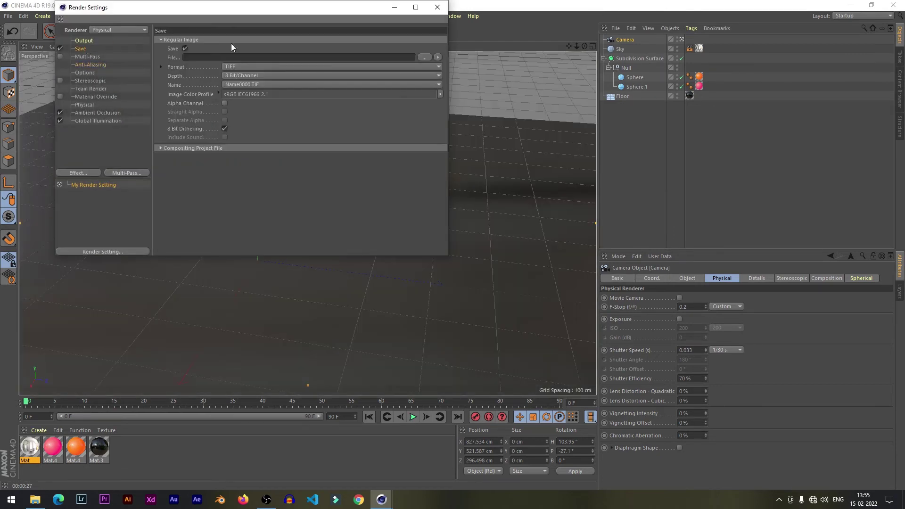
{"action": "left_click", "coordinate": [418, 67]}
{"action": "left_click", "coordinate": [417, 64]}
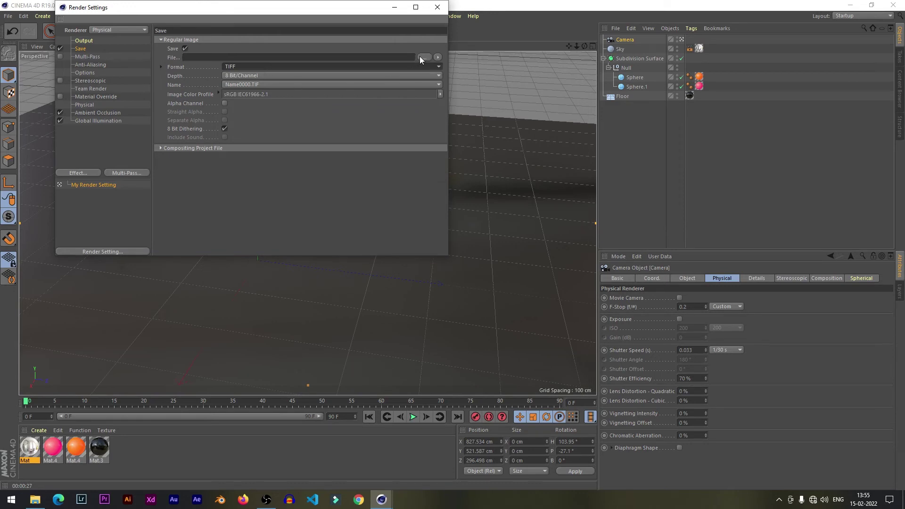
{"action": "left_click", "coordinate": [424, 57]}
{"action": "left_click", "coordinate": [421, 254]}
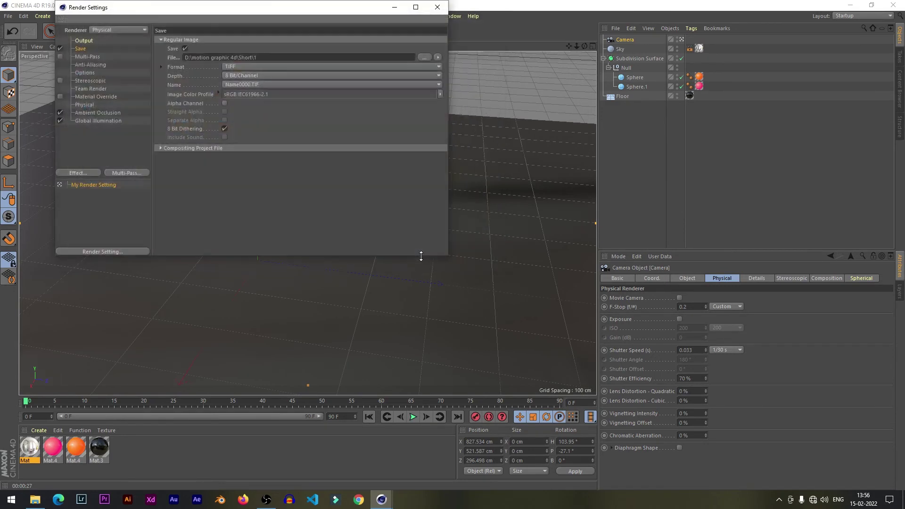
Review the Physical, Ambient Occlusion and Global Illumination settings, then close Render Settings
{"action": "left_click", "coordinate": [87, 106]}
{"action": "left_click", "coordinate": [93, 114]}
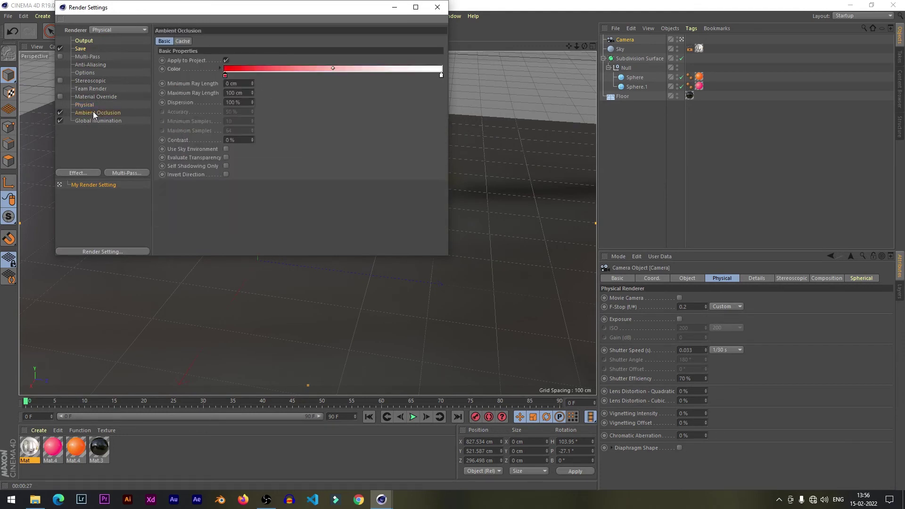
{"action": "left_click", "coordinate": [95, 121]}
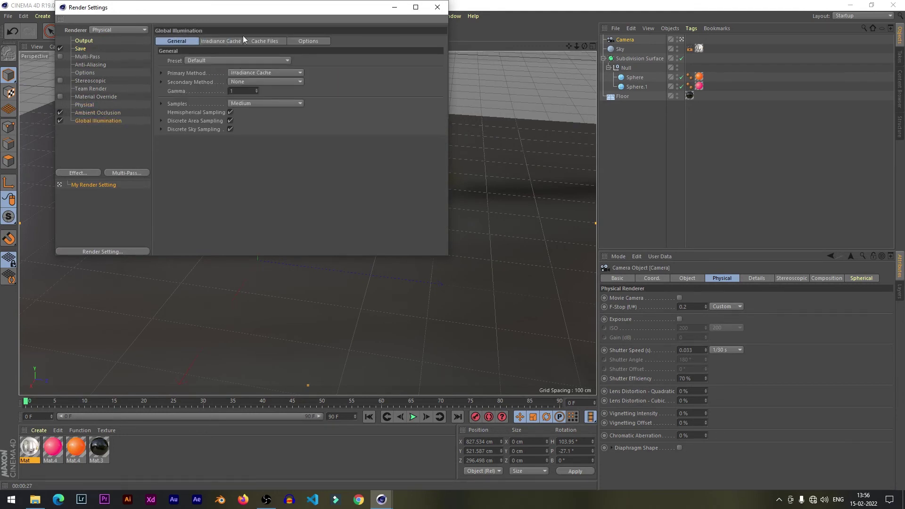
{"action": "left_click", "coordinate": [395, 7]}
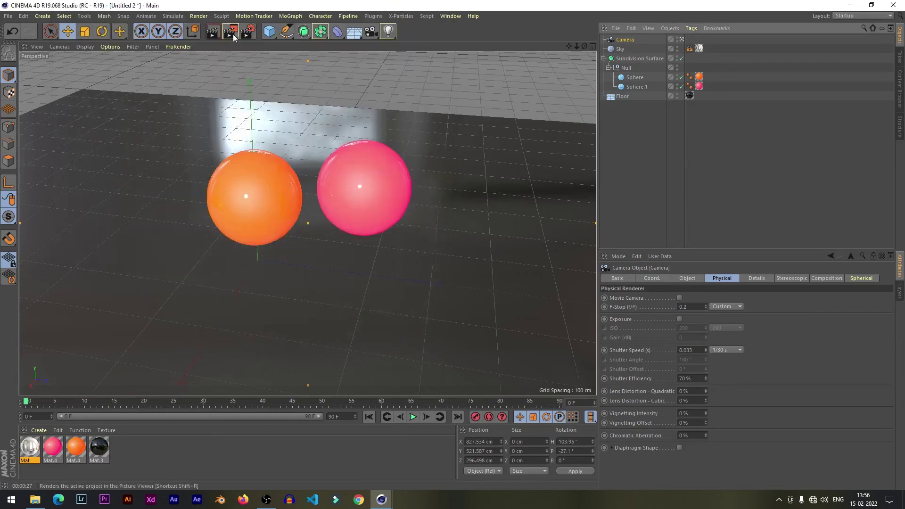
Render the orange and pink spheres to the Picture Viewer at 1280x720 and zoom in on the image
{"action": "left_click", "coordinate": [232, 31]}
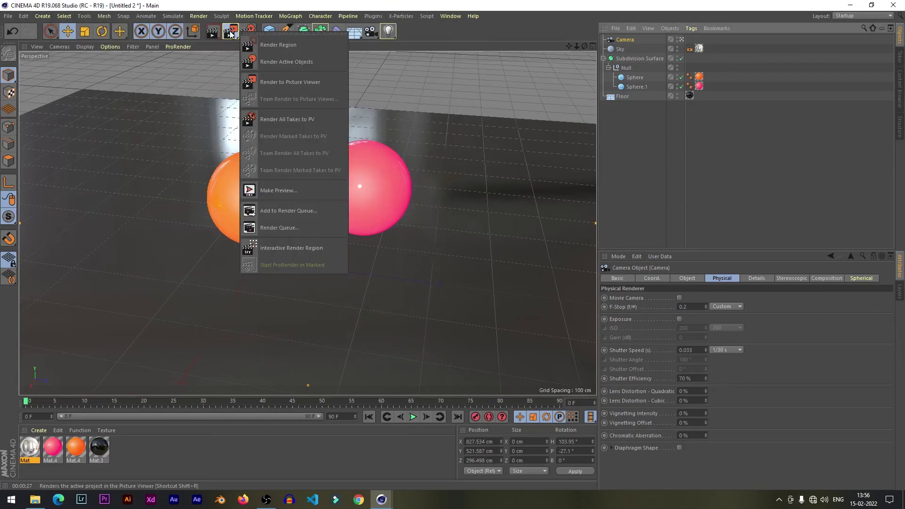
{"action": "left_click", "coordinate": [231, 32]}
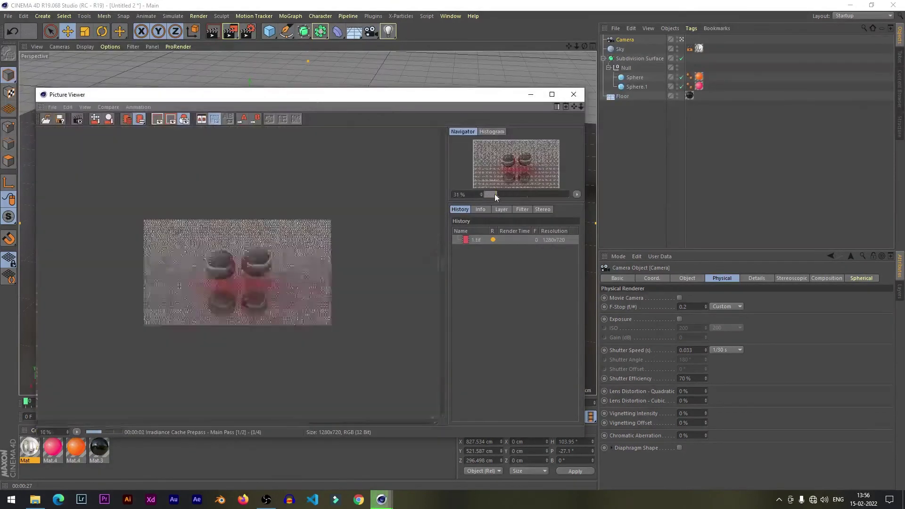
{"action": "left_click_drag", "start_coordinate": [493, 193], "coordinate": [501, 191]}
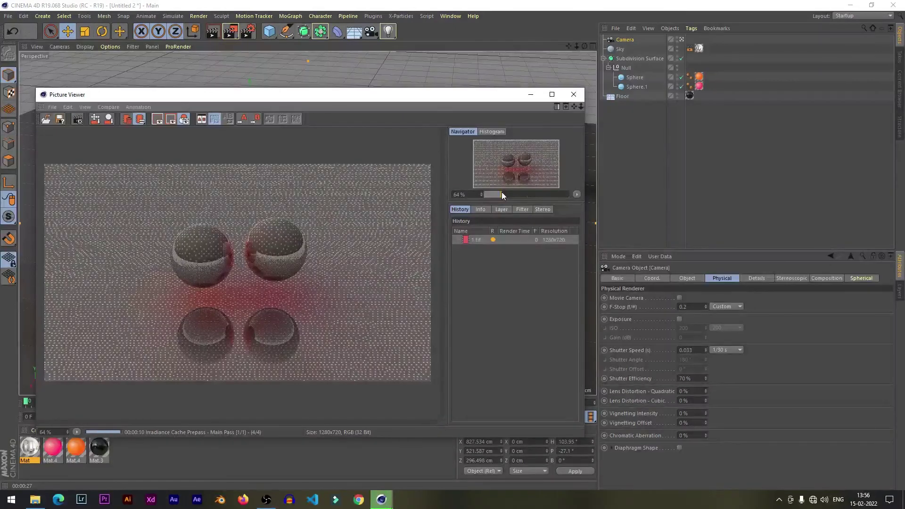